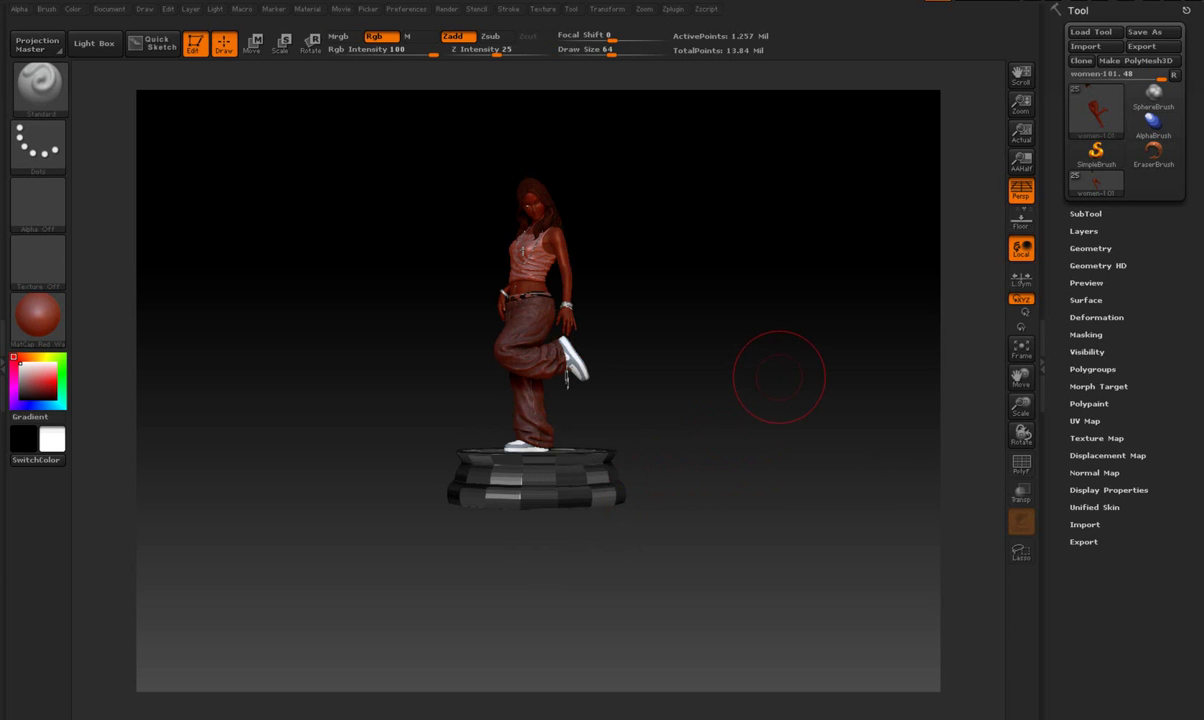
Fit and zoom the figure to fill most of the canvas, turned slightly above the pedestal
{"action": "key", "text": "f"}
{"action": "scroll", "coordinate": [780, 375], "scroll_direction": "up", "scroll_amount": 1}
{"action": "scroll", "coordinate": [775, 380], "scroll_direction": "up", "scroll_amount": 1}
{"action": "scroll", "coordinate": [768, 388], "scroll_direction": "up", "scroll_amount": 1}
{"action": "scroll", "coordinate": [763, 392], "scroll_direction": "up", "scroll_amount": 2}
{"action": "key", "text": "f"}
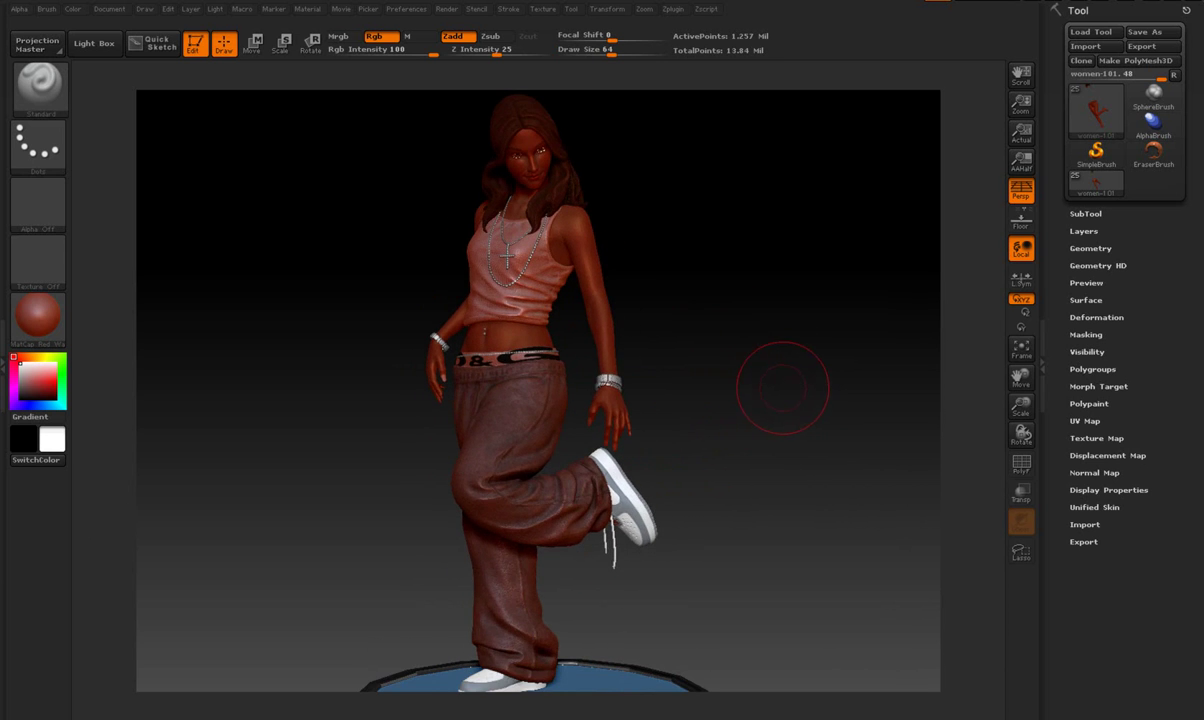
{"action": "left_click_drag", "start_coordinate": [779, 387], "coordinate": [755, 390]}
Apply the SkinShade4 material to the figure in place of the red one
{"action": "left_click", "coordinate": [38, 315]}
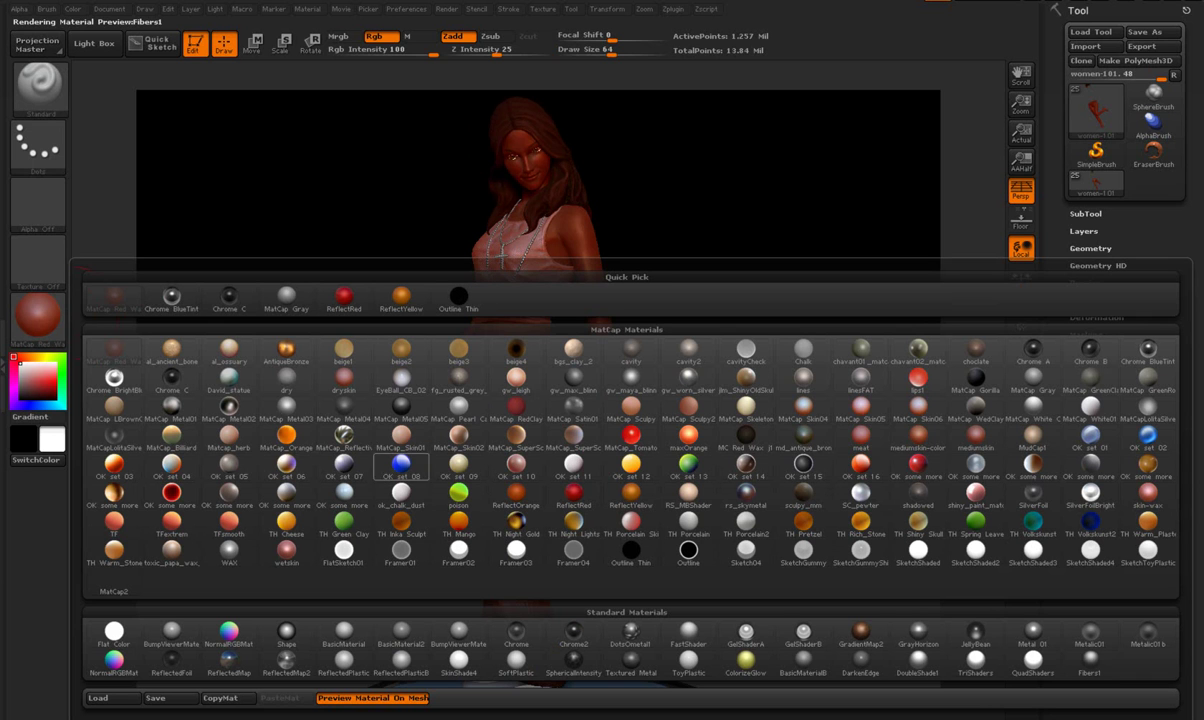
{"action": "mouse_move", "coordinate": [401, 633]}
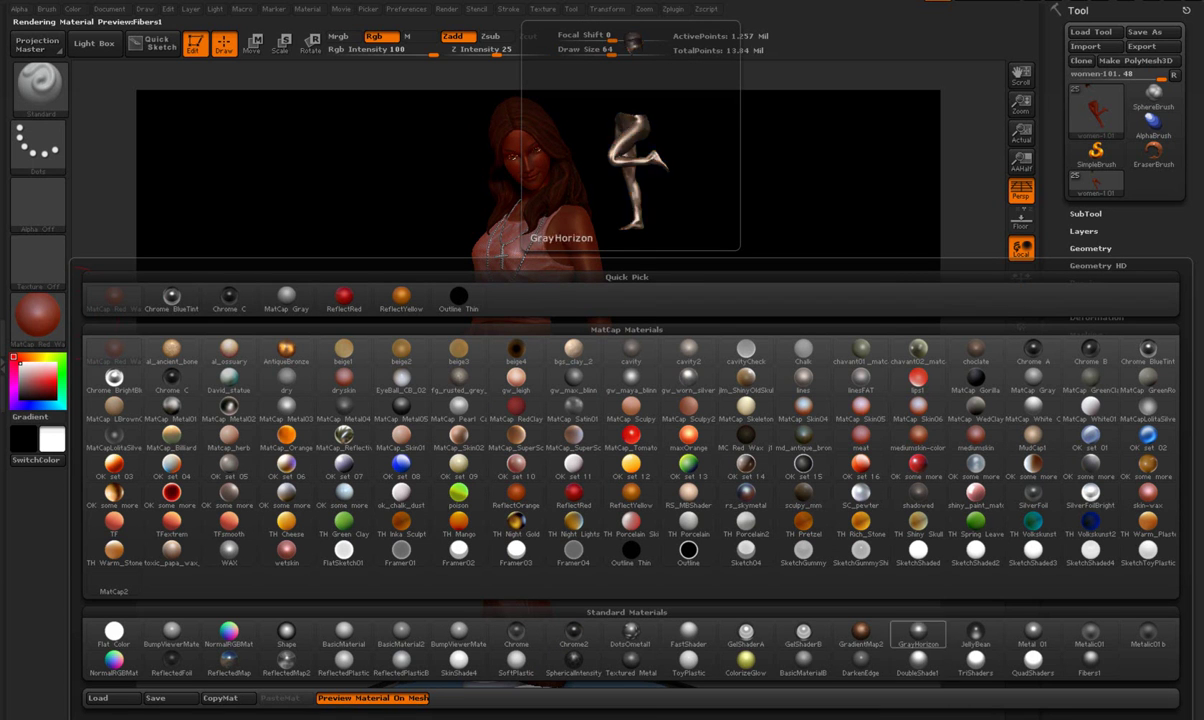
{"action": "left_click", "coordinate": [459, 658]}
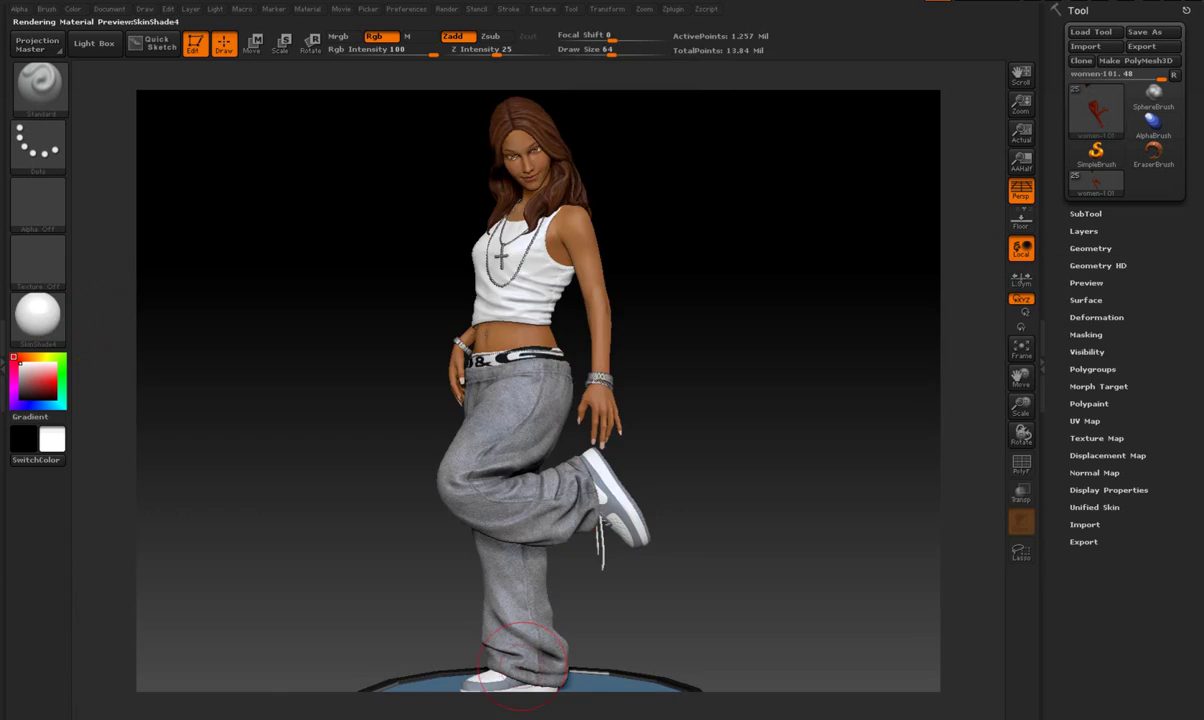
Expand the Tool > SubTool list and scroll through the figure's parts
{"action": "left_click", "coordinate": [1086, 213]}
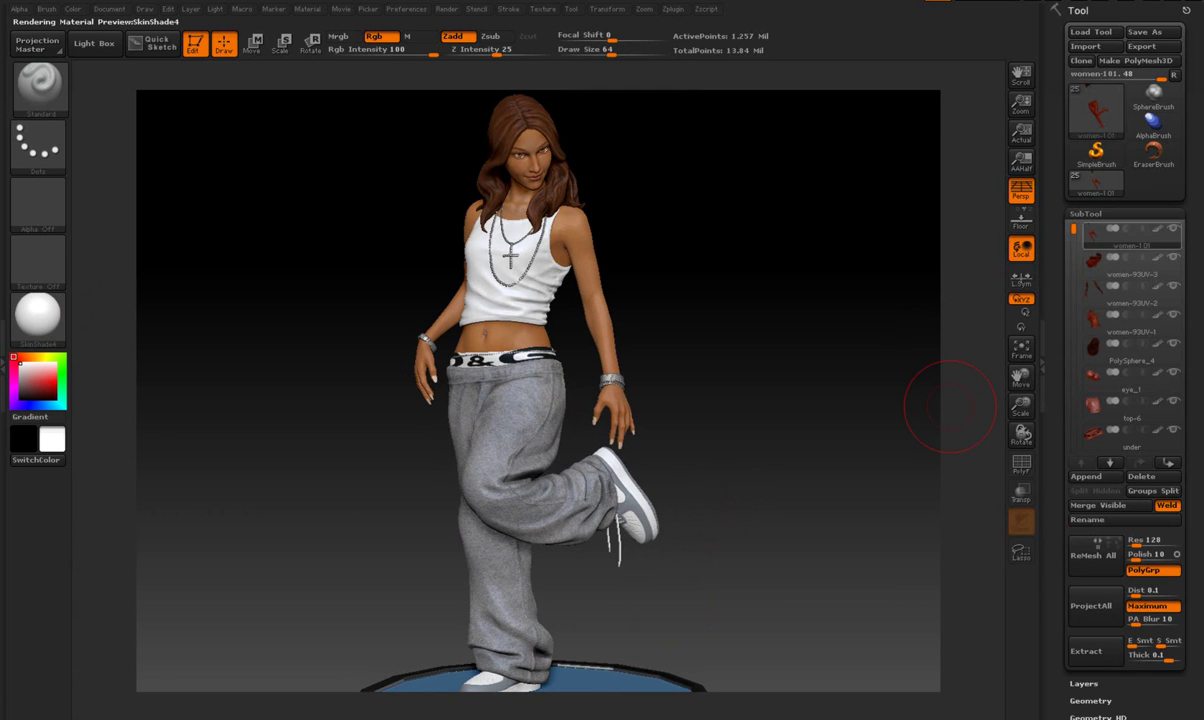
{"action": "left_click_drag", "start_coordinate": [1092, 383], "coordinate": [1092, 268]}
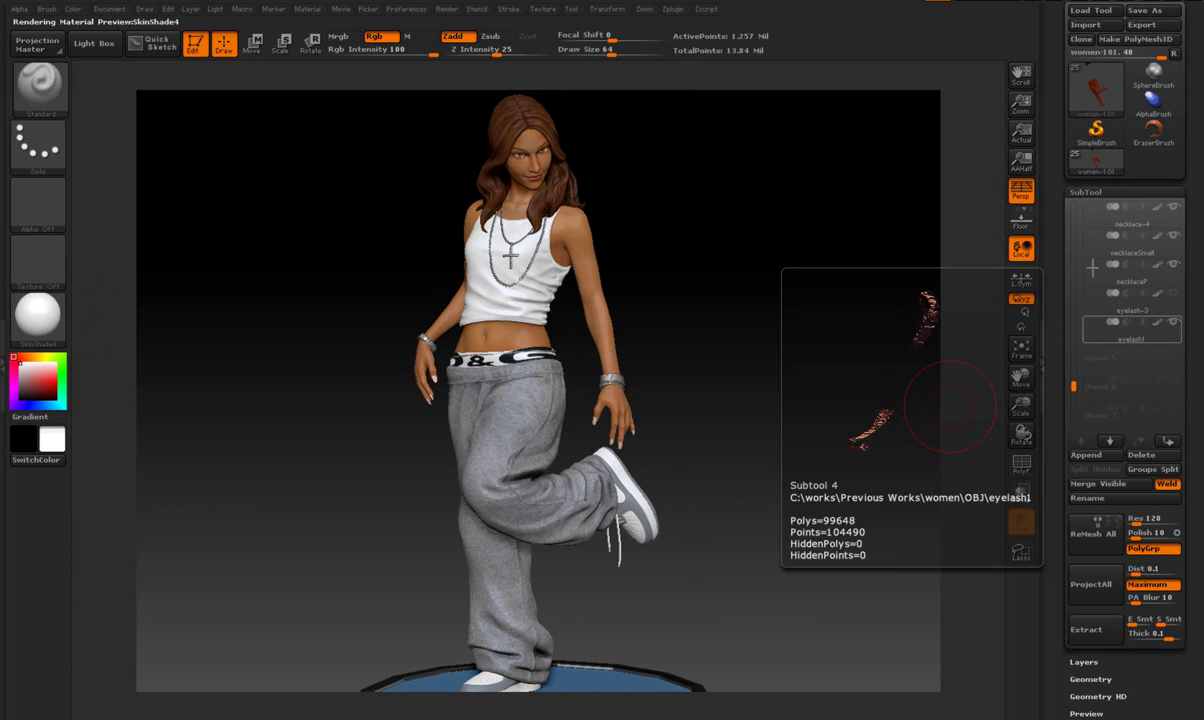
{"action": "left_click_drag", "start_coordinate": [1073, 385], "coordinate": [1073, 207]}
Turn the figure toward the camera and select the white tank top subtool
{"action": "left_click_drag", "start_coordinate": [946, 408], "coordinate": [760, 368]}
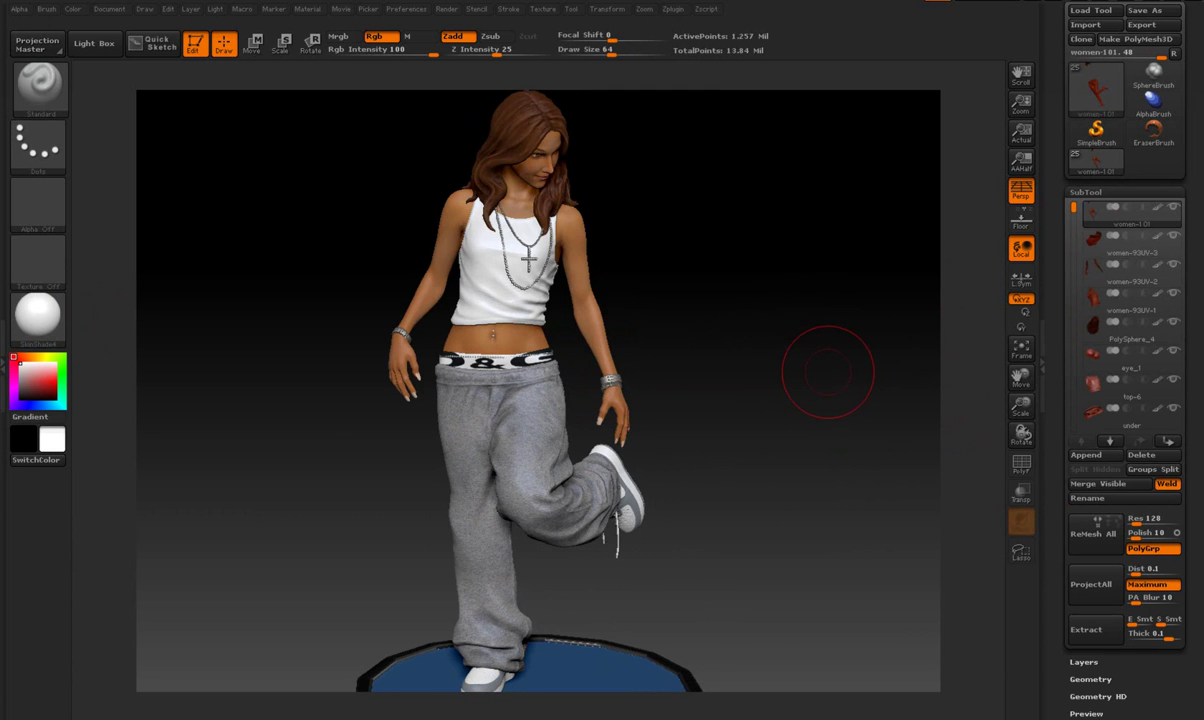
{"action": "left_click_drag", "start_coordinate": [828, 371], "coordinate": [790, 372]}
{"action": "left_click", "coordinate": [448, 240], "text": "alt"}
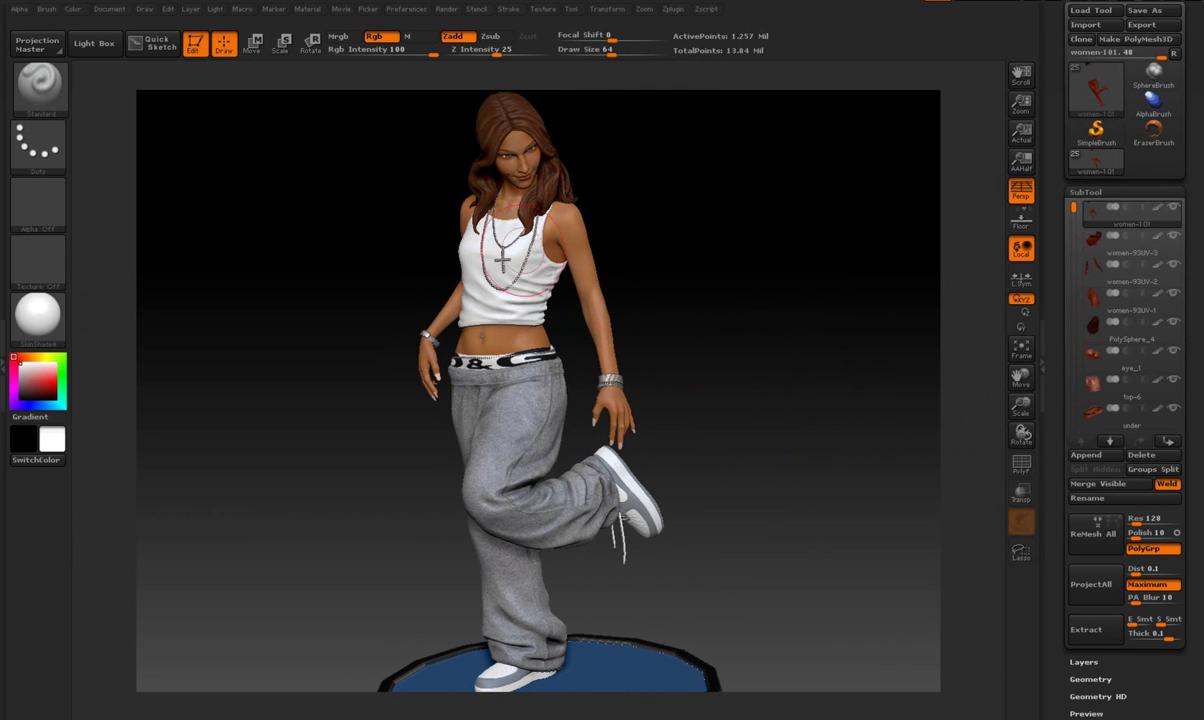
{"action": "left_click_drag", "start_coordinate": [752, 298], "coordinate": [545, 250]}
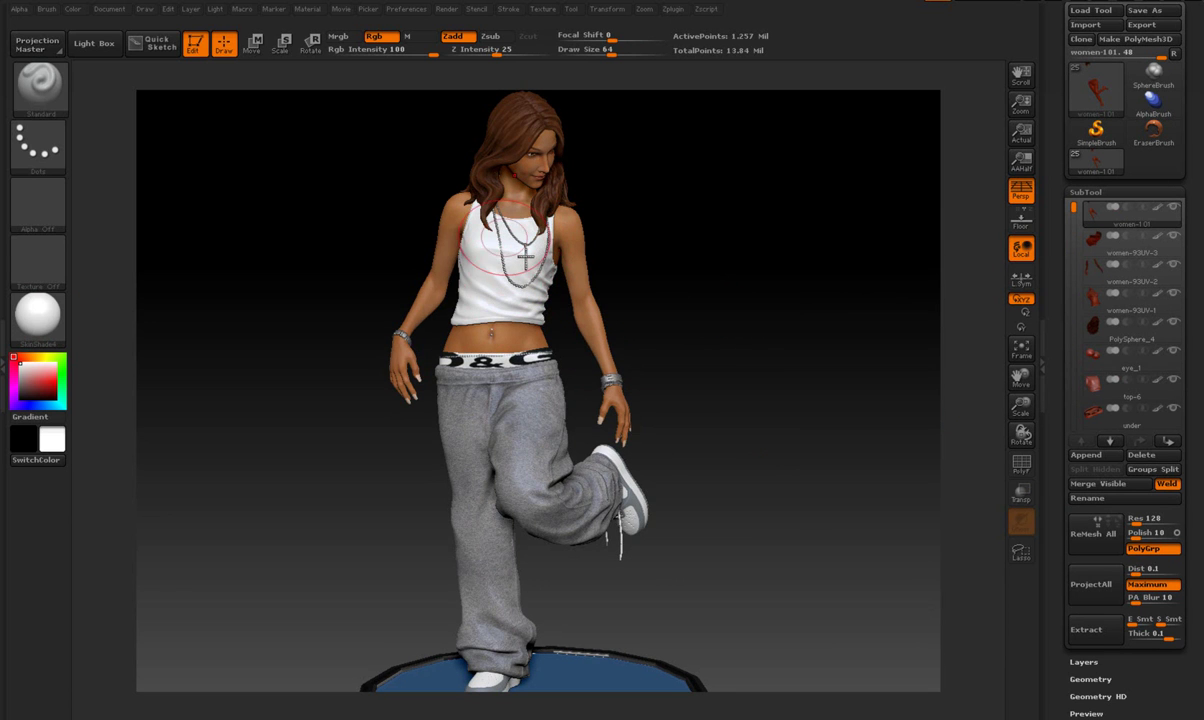
{"action": "left_click_drag", "start_coordinate": [781, 323], "coordinate": [760, 325]}
Reduce the brush Draw Size to 27 and orbit to view the pedestal side and her back
{"action": "key", "text": "s"}
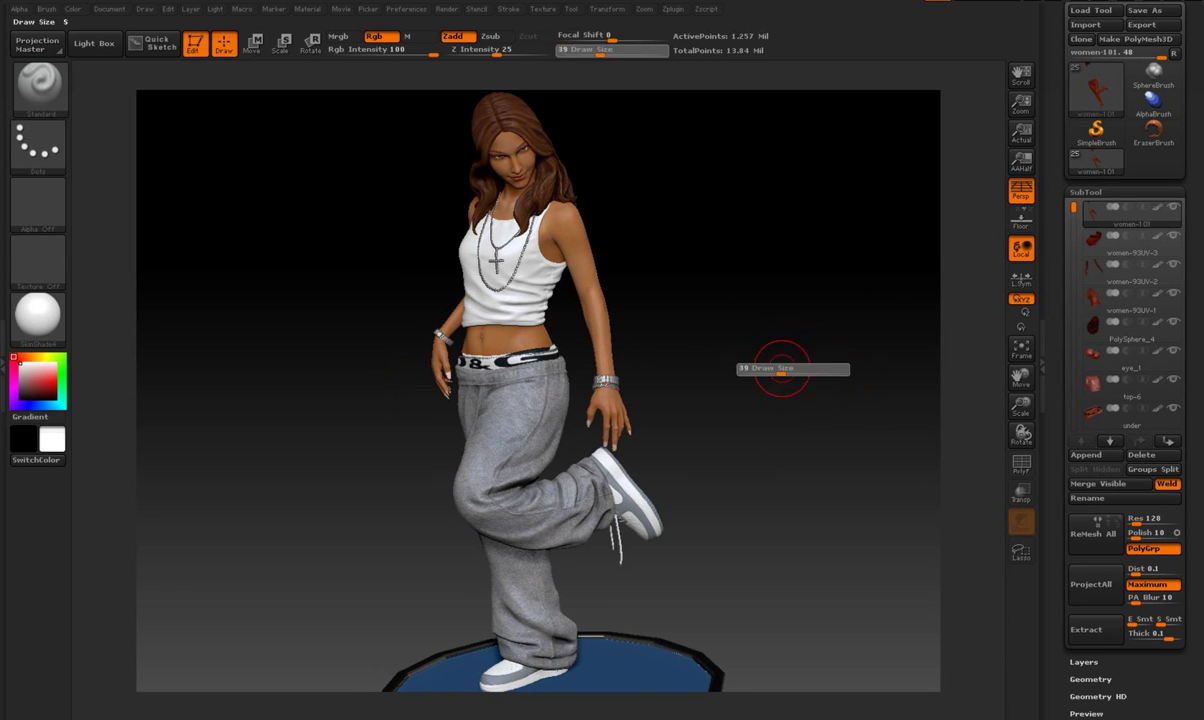
{"action": "left_click_drag", "start_coordinate": [792, 370], "coordinate": [792, 285], "text": "alt"}
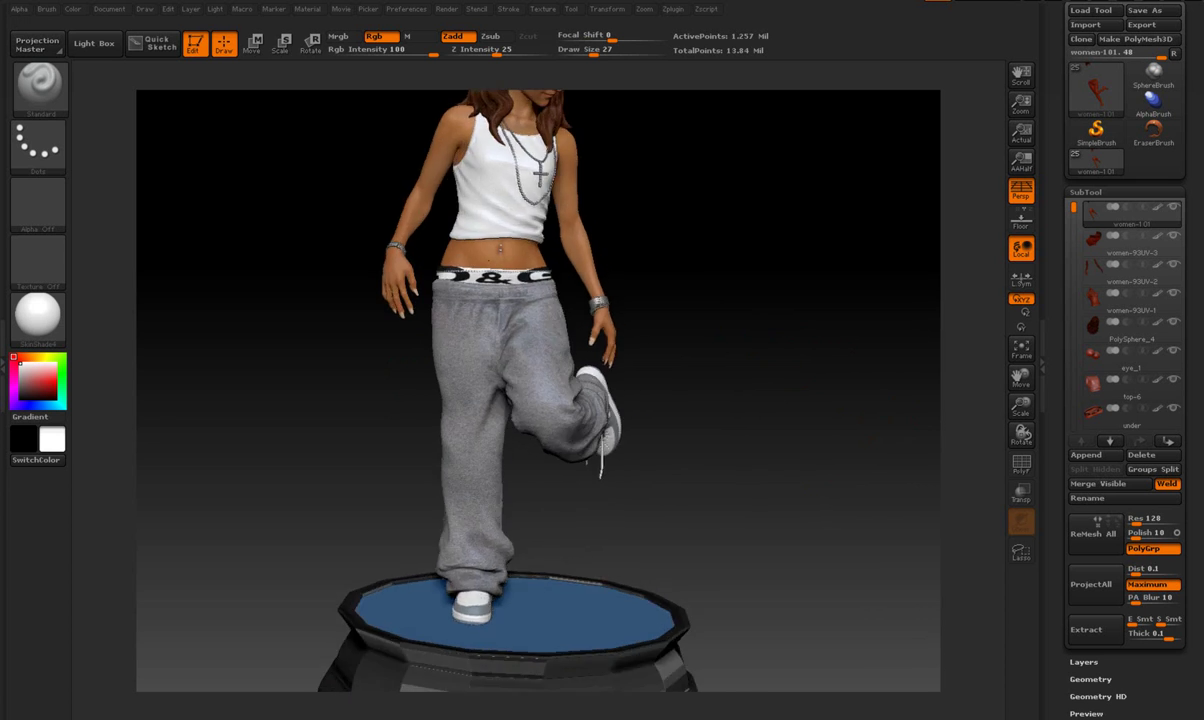
{"action": "mouse_move", "coordinate": [739, 531]}
{"action": "left_mouse_down"}
{"action": "mouse_move", "coordinate": [750, 515]}
{"action": "mouse_move", "coordinate": [632, 473]}
{"action": "left_mouse_up"}
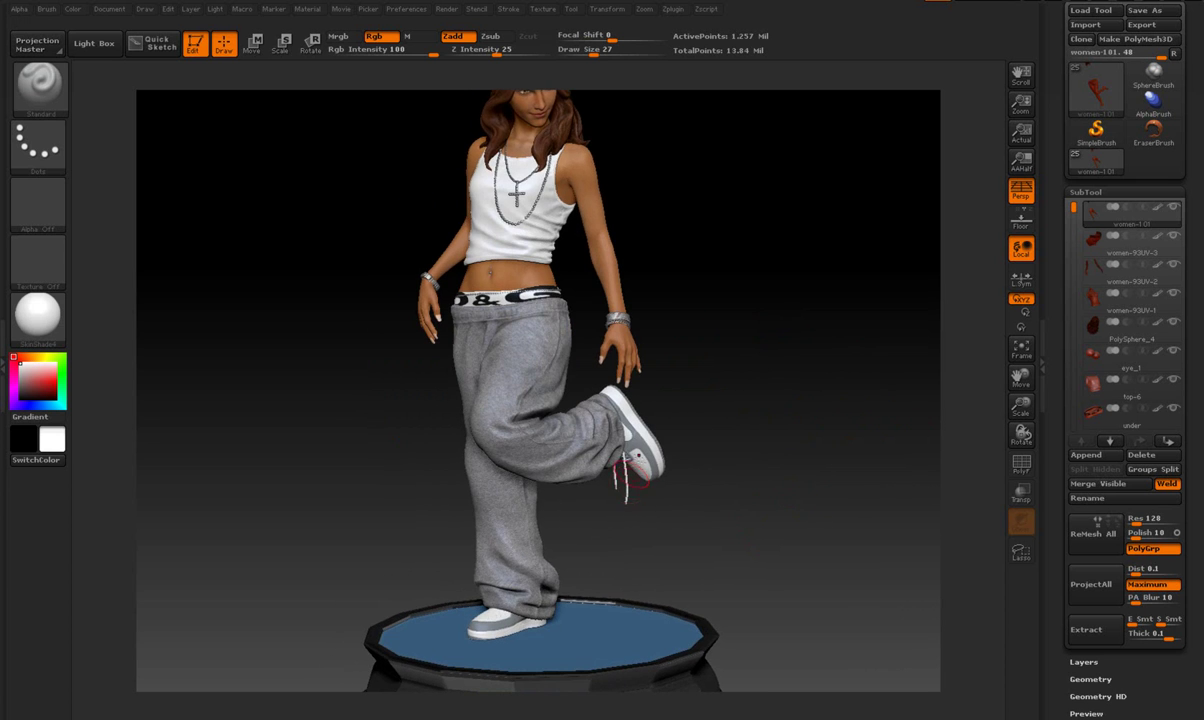
{"action": "left_click_drag", "start_coordinate": [736, 507], "coordinate": [700, 470]}
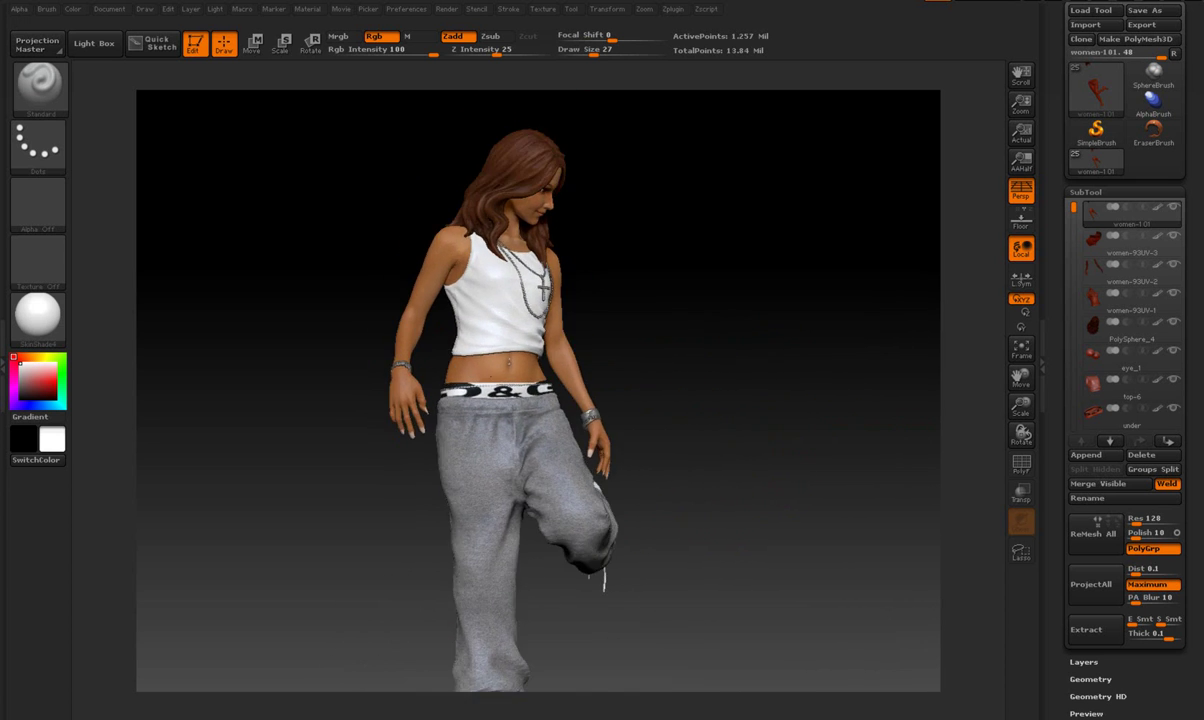
{"action": "mouse_move", "coordinate": [700, 470]}
{"action": "left_mouse_down"}
{"action": "mouse_move", "coordinate": [860, 441]}
{"action": "mouse_move", "coordinate": [768, 390]}
{"action": "mouse_move", "coordinate": [833, 443]}
{"action": "mouse_move", "coordinate": [917, 341]}
{"action": "left_mouse_up"}
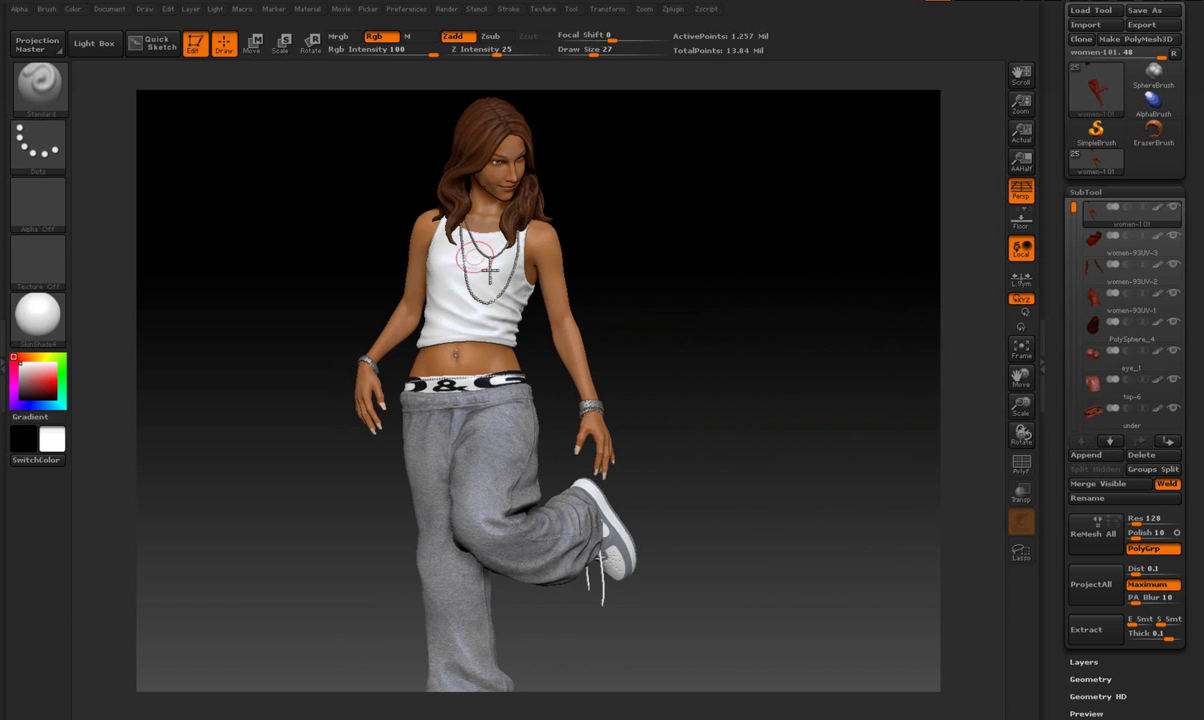
Reframe the figure to fill the canvas and open the empty left docking tray
{"action": "left_click_drag", "start_coordinate": [556, 247], "coordinate": [709, 262]}
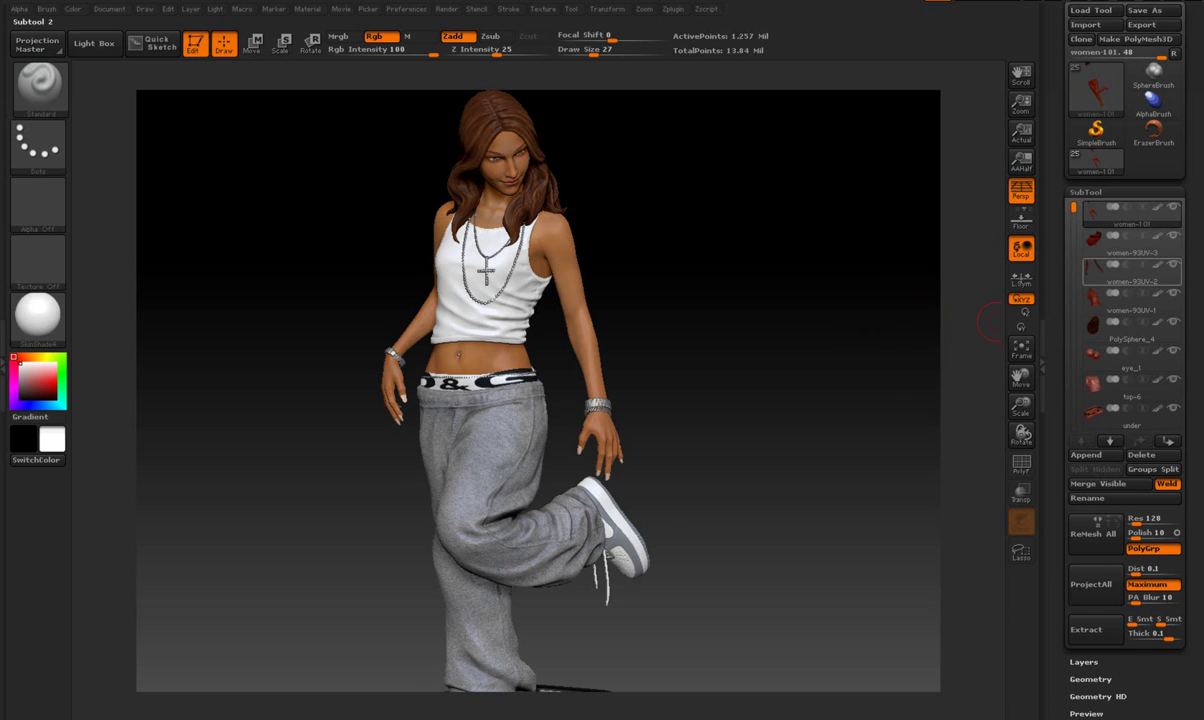
{"action": "scroll", "coordinate": [1125, 300], "scroll_direction": "down", "scroll_amount": 5}
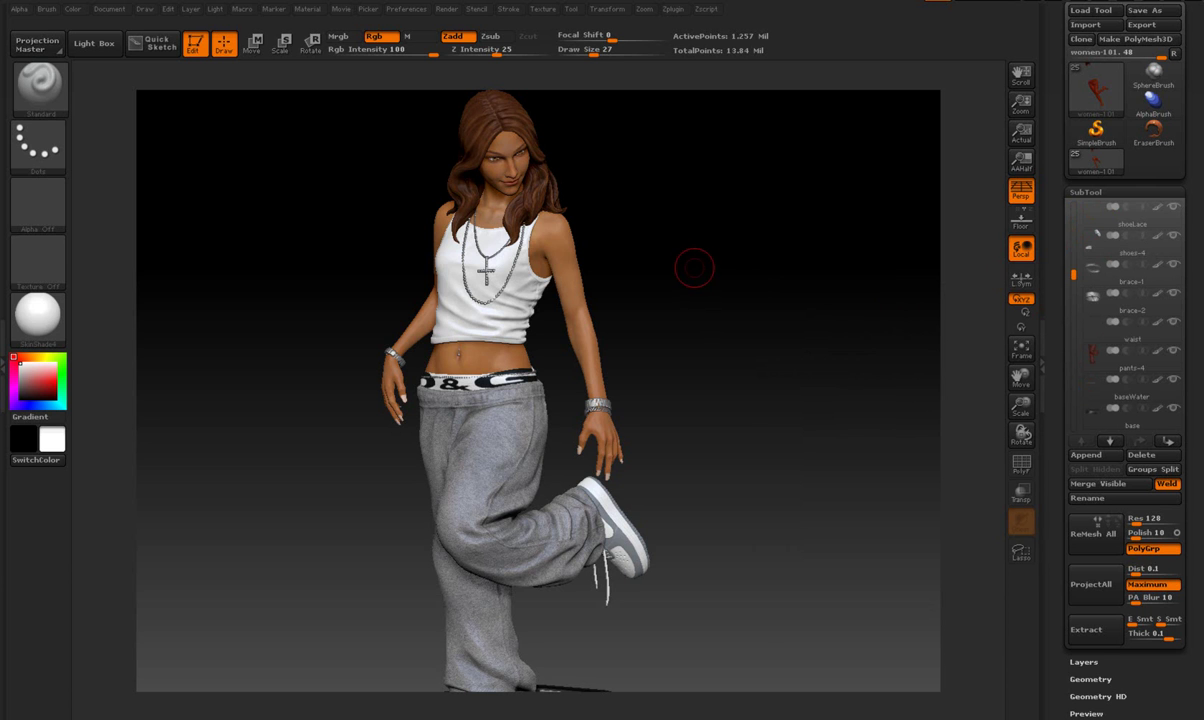
{"action": "left_click_drag", "start_coordinate": [769, 318], "coordinate": [640, 301]}
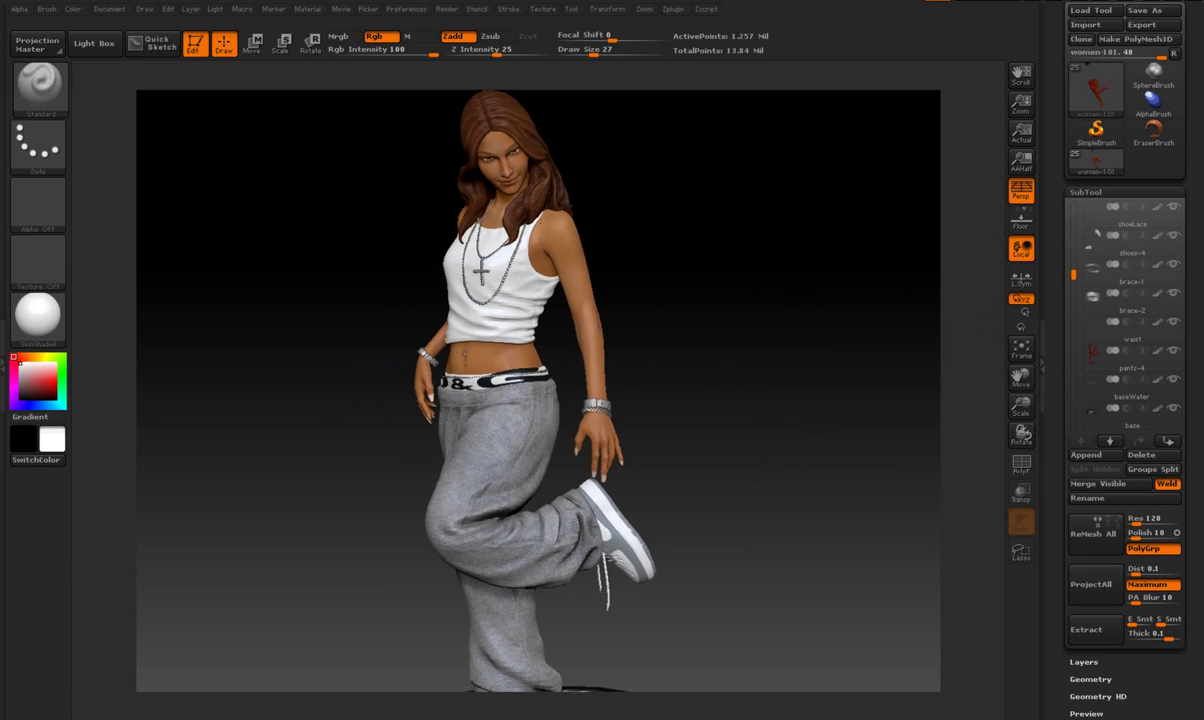
{"action": "left_click_drag", "start_coordinate": [668, 427], "coordinate": [755, 357]}
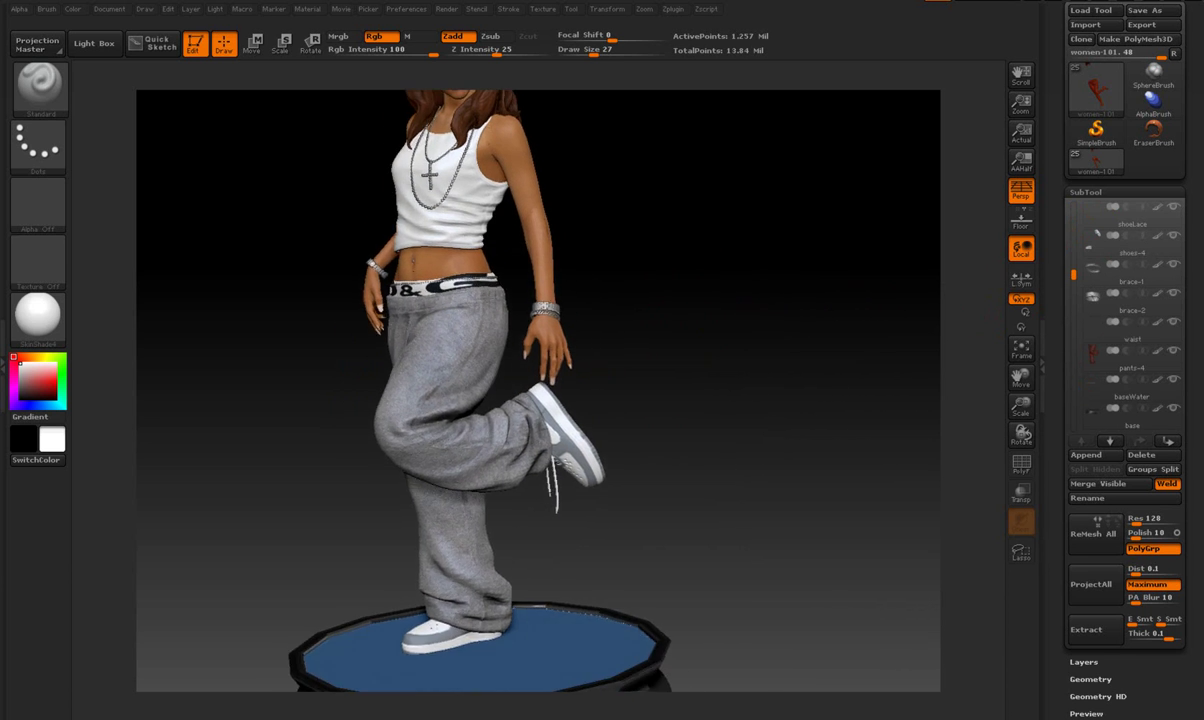
{"action": "left_click_drag", "start_coordinate": [640, 326], "coordinate": [762, 364]}
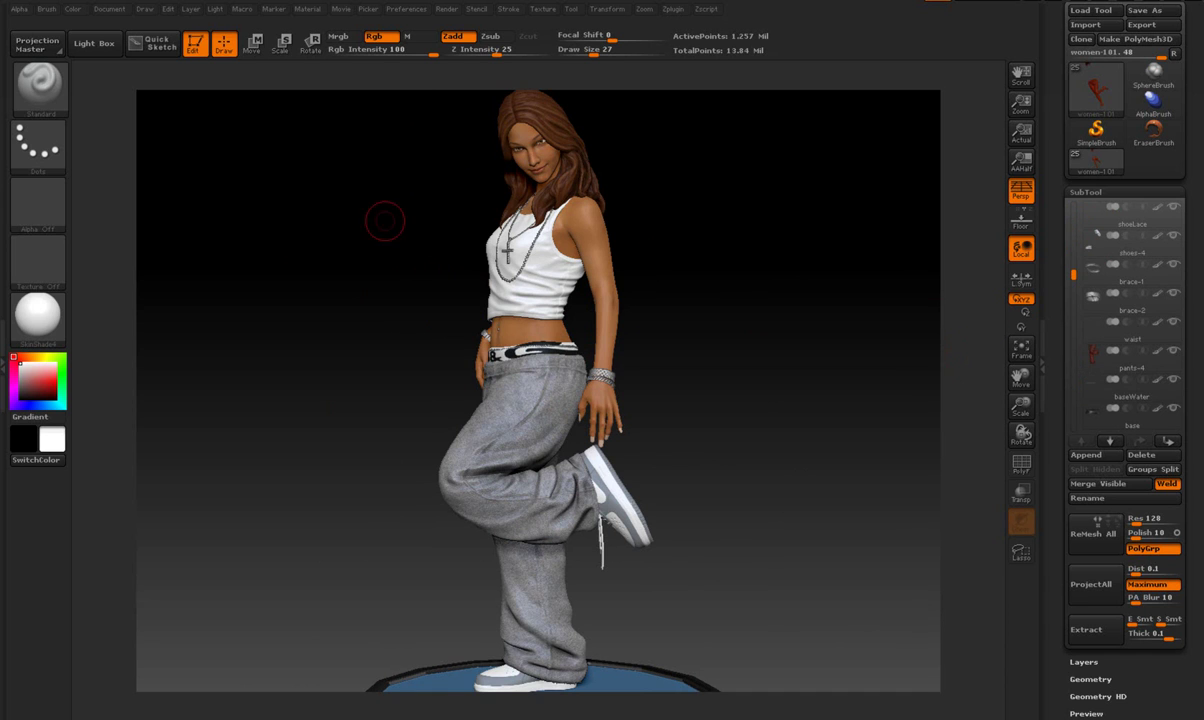
{"action": "left_click", "coordinate": [3, 345]}
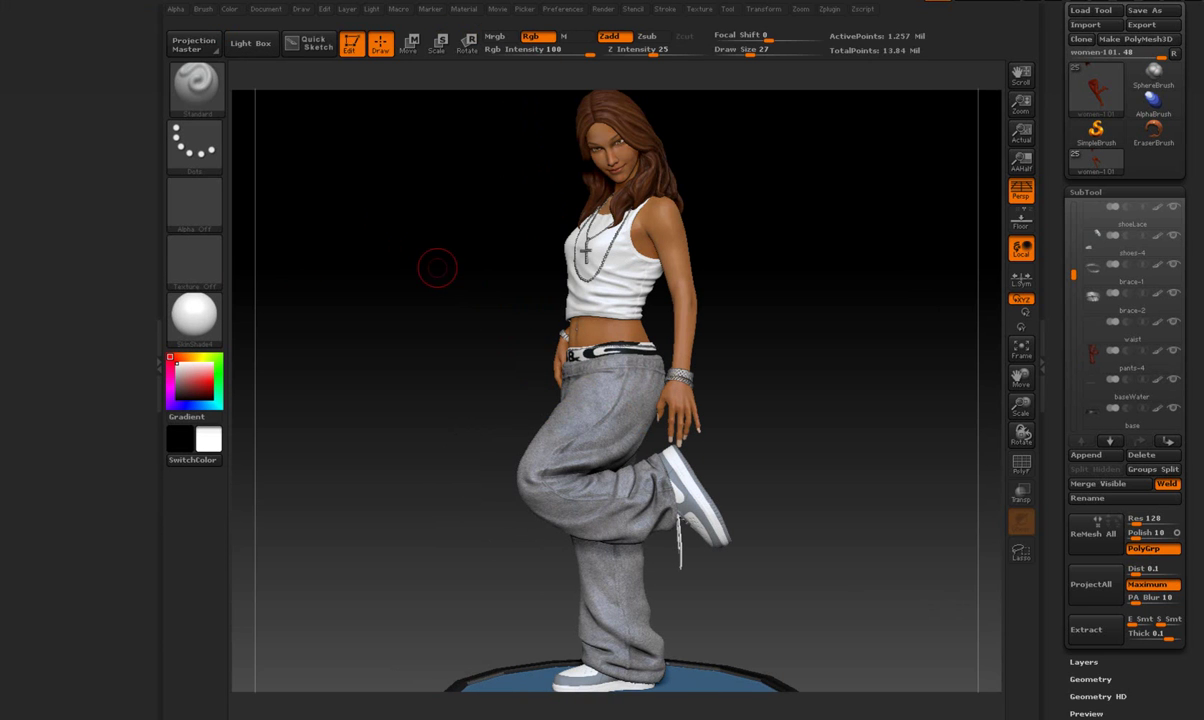
Dock the Document palette in the left tray, set Range to 0 and a bright blue Back colour
{"action": "left_click_drag", "start_coordinate": [435, 269], "coordinate": [364, 155]}
{"action": "left_click", "coordinate": [265, 9]}
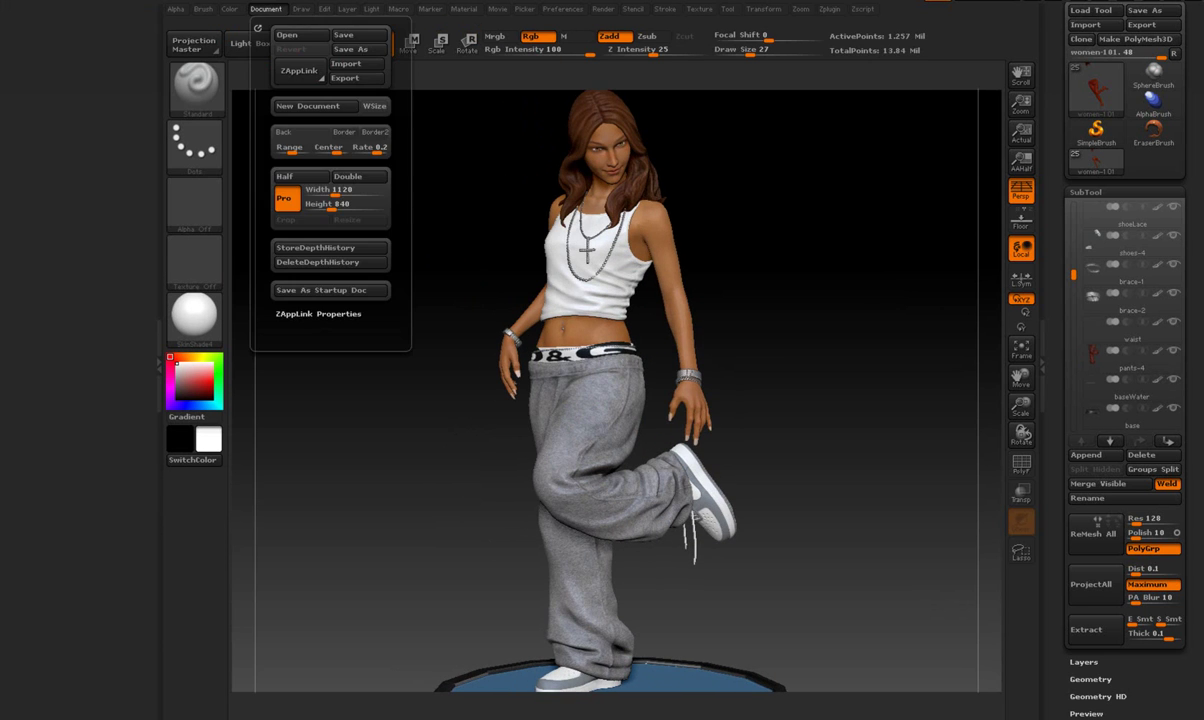
{"action": "left_click_drag", "start_coordinate": [257, 28], "coordinate": [80, 14]}
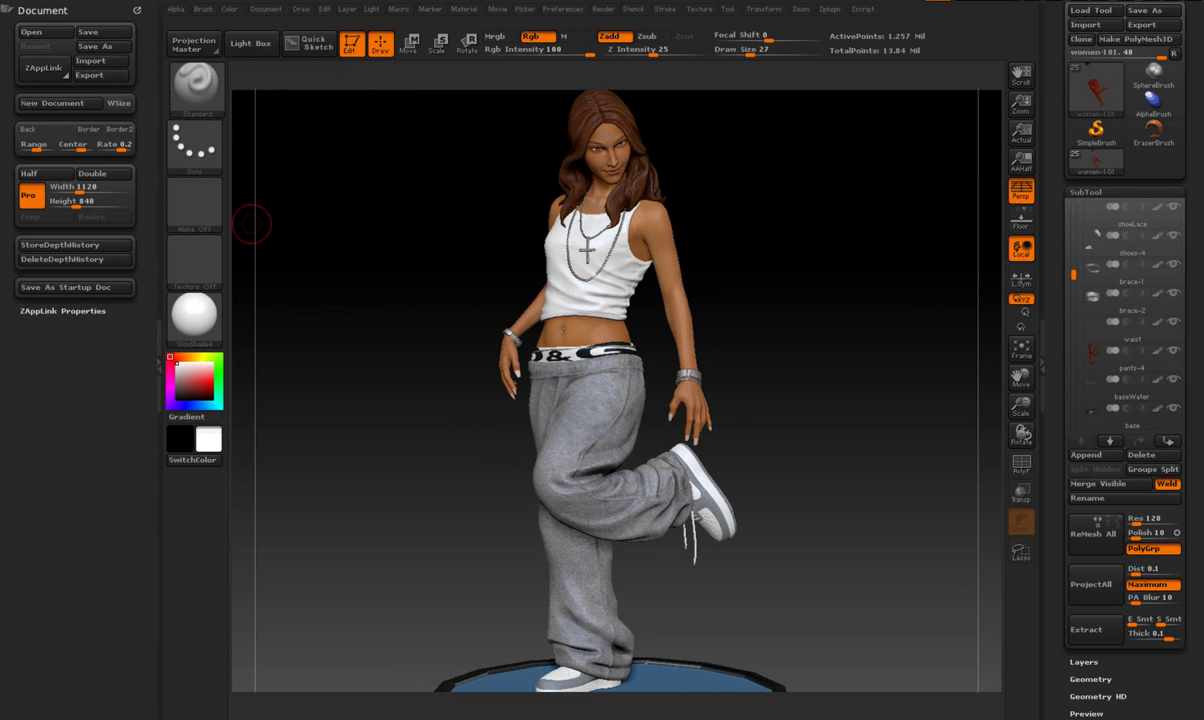
{"action": "left_click_drag", "start_coordinate": [40, 144], "coordinate": [16, 144]}
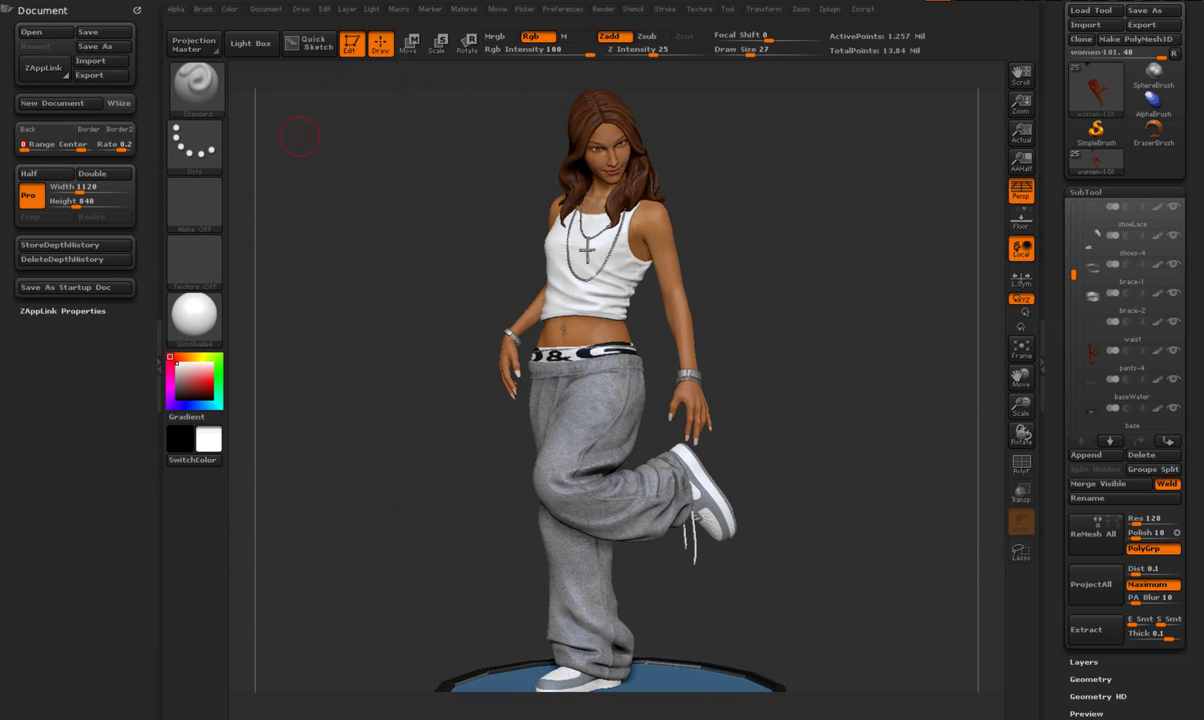
{"action": "left_click_drag", "start_coordinate": [40, 129], "coordinate": [250, 133]}
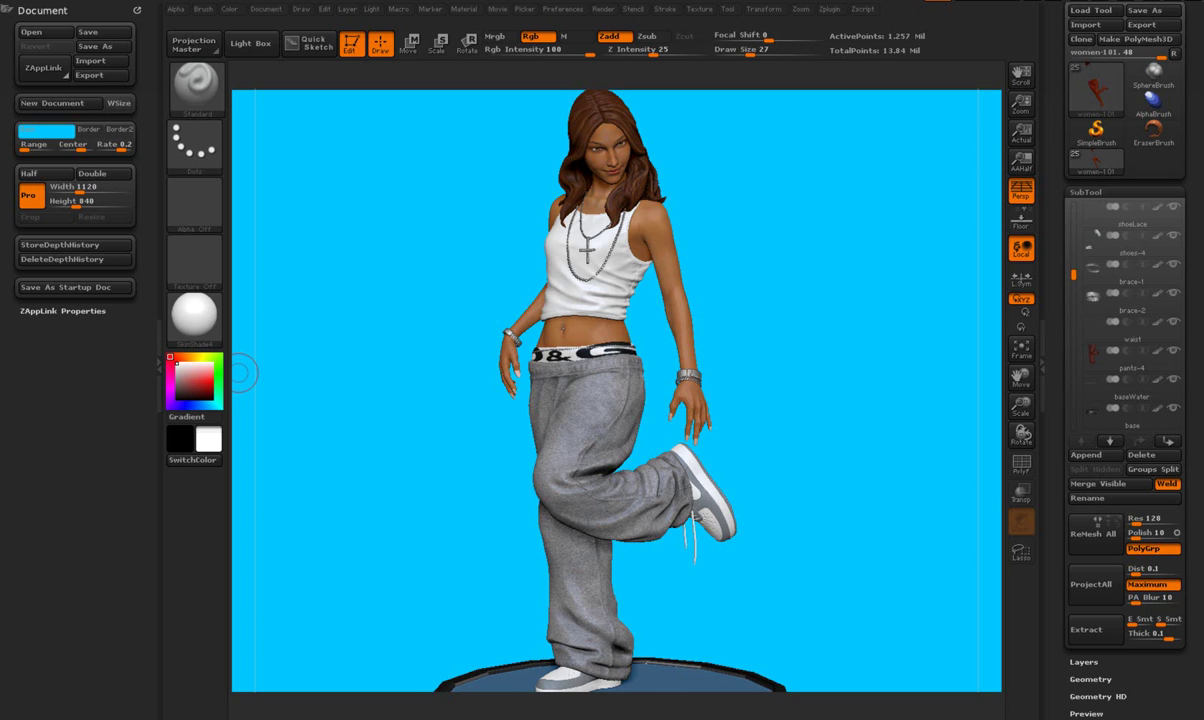
Double the document to 2240 × 1680, return the figure to Edit mode, and face it front
{"action": "left_click_drag", "start_coordinate": [240, 372], "coordinate": [238, 244]}
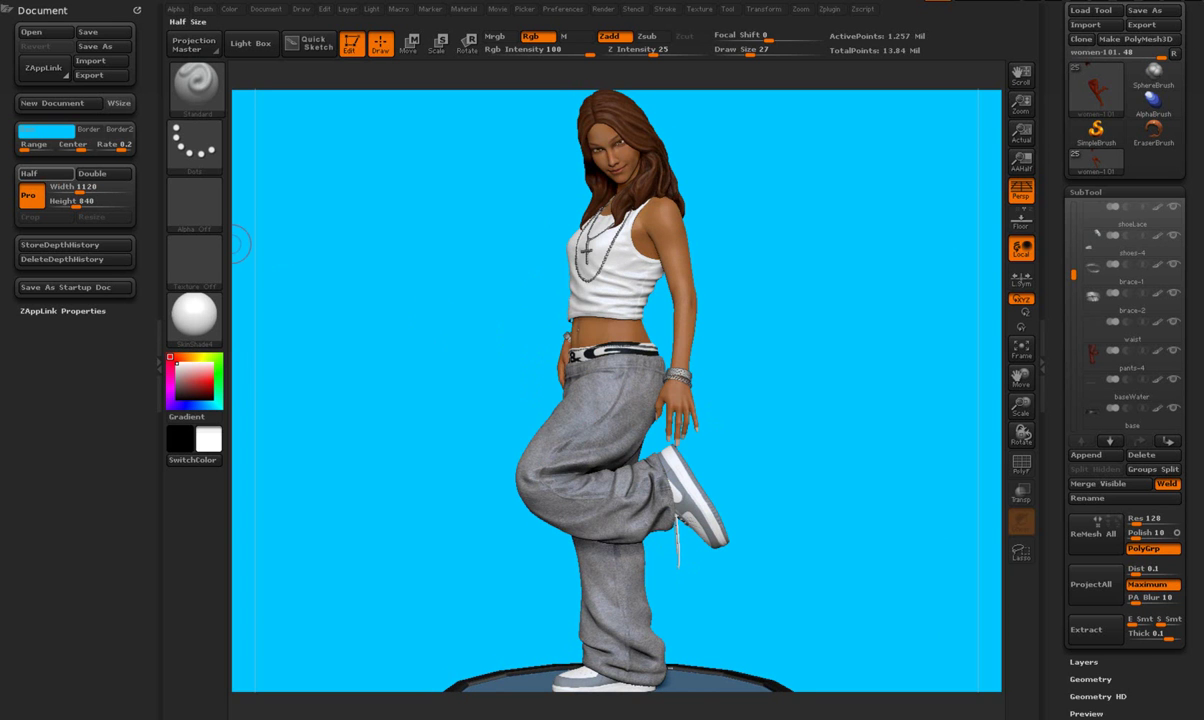
{"action": "left_click", "coordinate": [92, 173]}
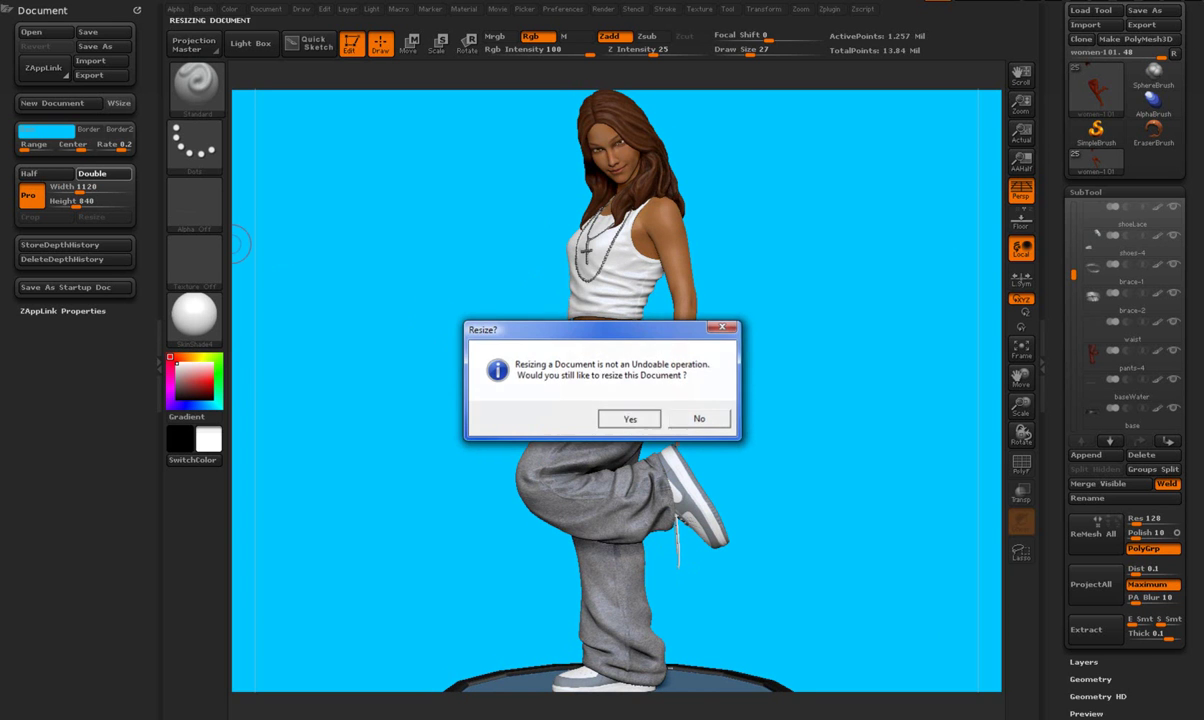
{"action": "key", "text": "Return"}
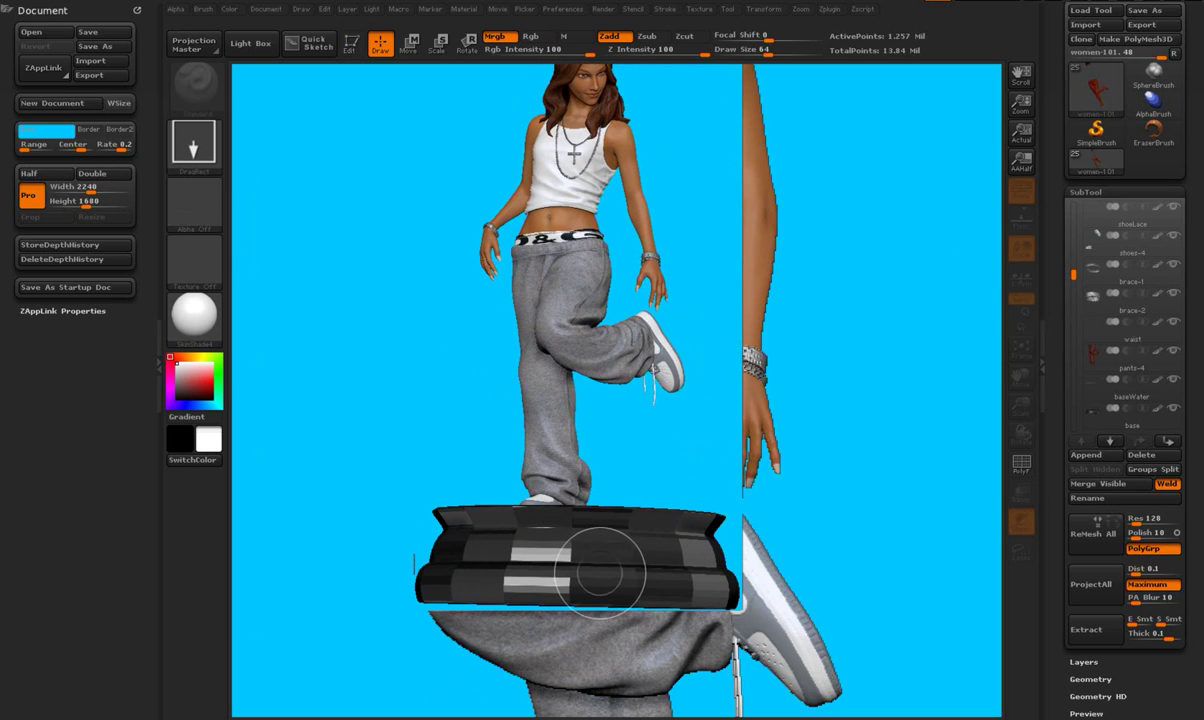
{"action": "key", "text": "t"}
{"action": "left_click_drag", "start_coordinate": [790, 360], "coordinate": [855, 341]}
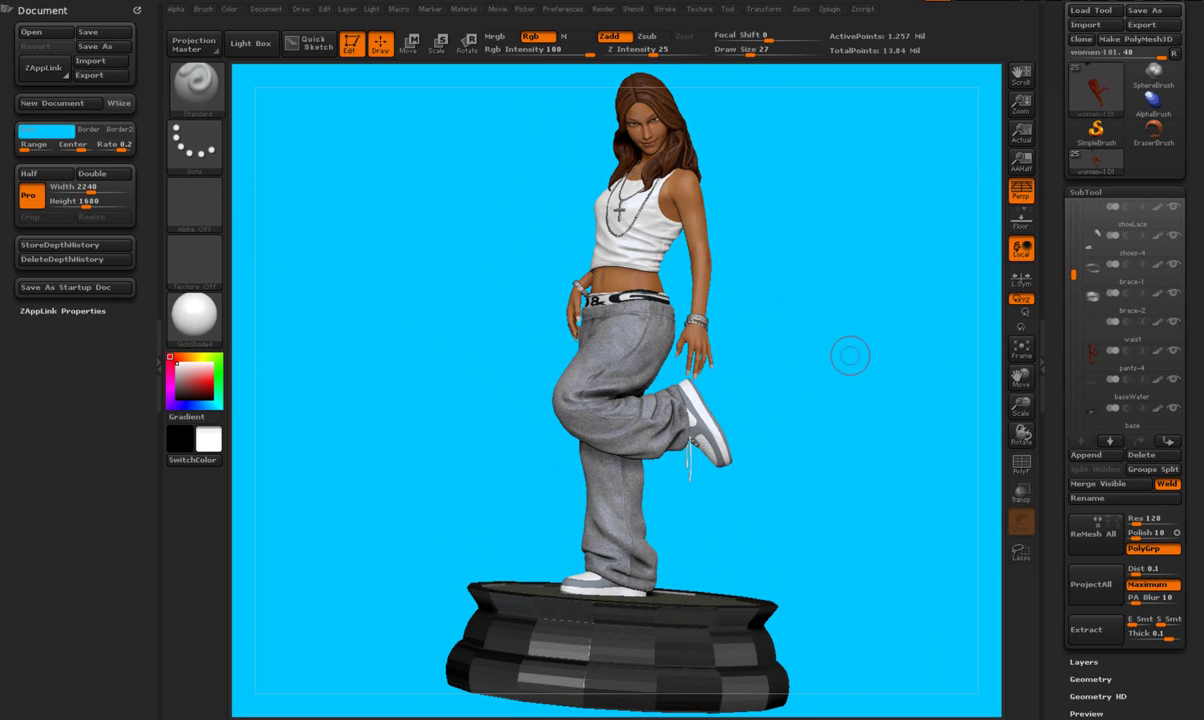
{"action": "left_click_drag", "start_coordinate": [809, 344], "coordinate": [760, 345]}
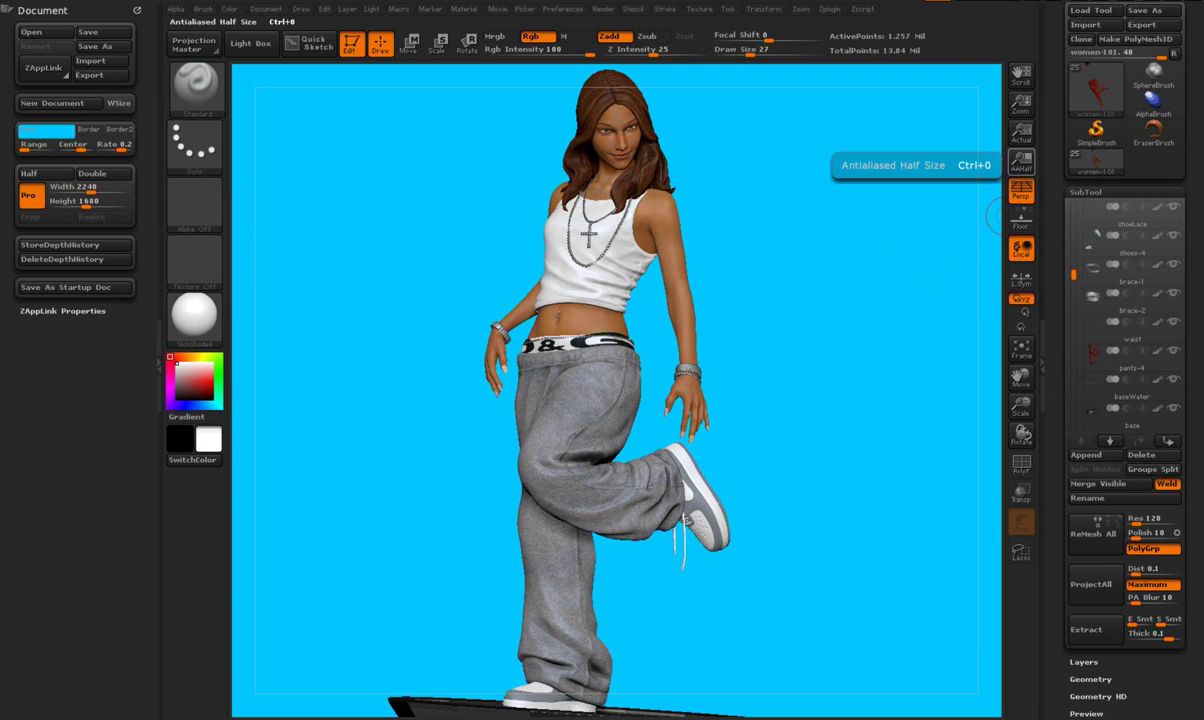
Switch the display to AAHalf and zoom out to the full figure facing the viewer
{"action": "left_click", "coordinate": [1020, 160]}
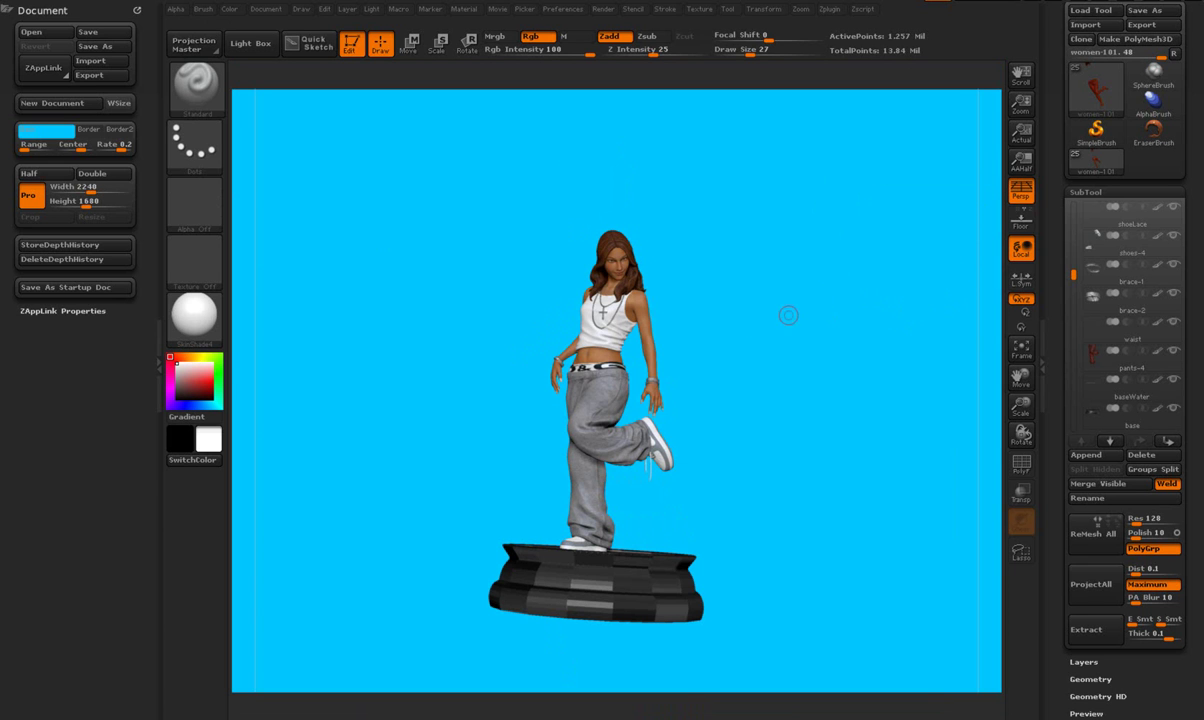
{"action": "scroll", "coordinate": [750, 330], "scroll_direction": "up", "scroll_amount": 5}
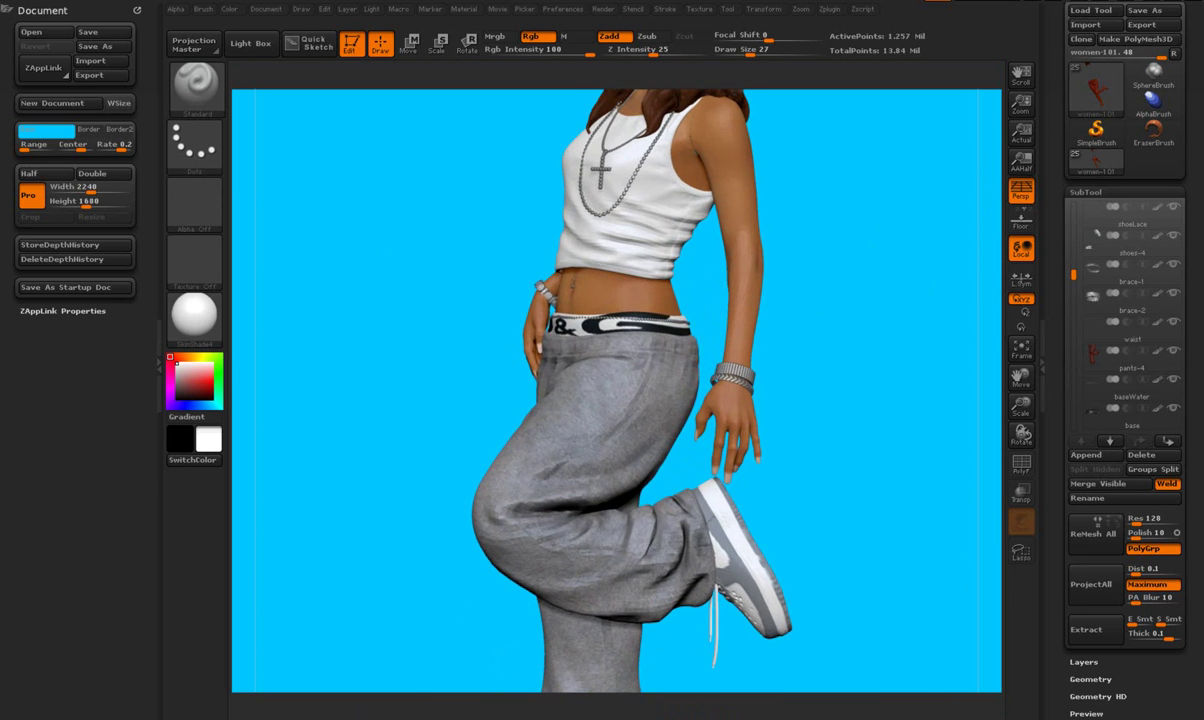
{"action": "left_click_drag", "start_coordinate": [720, 212], "coordinate": [756, 209]}
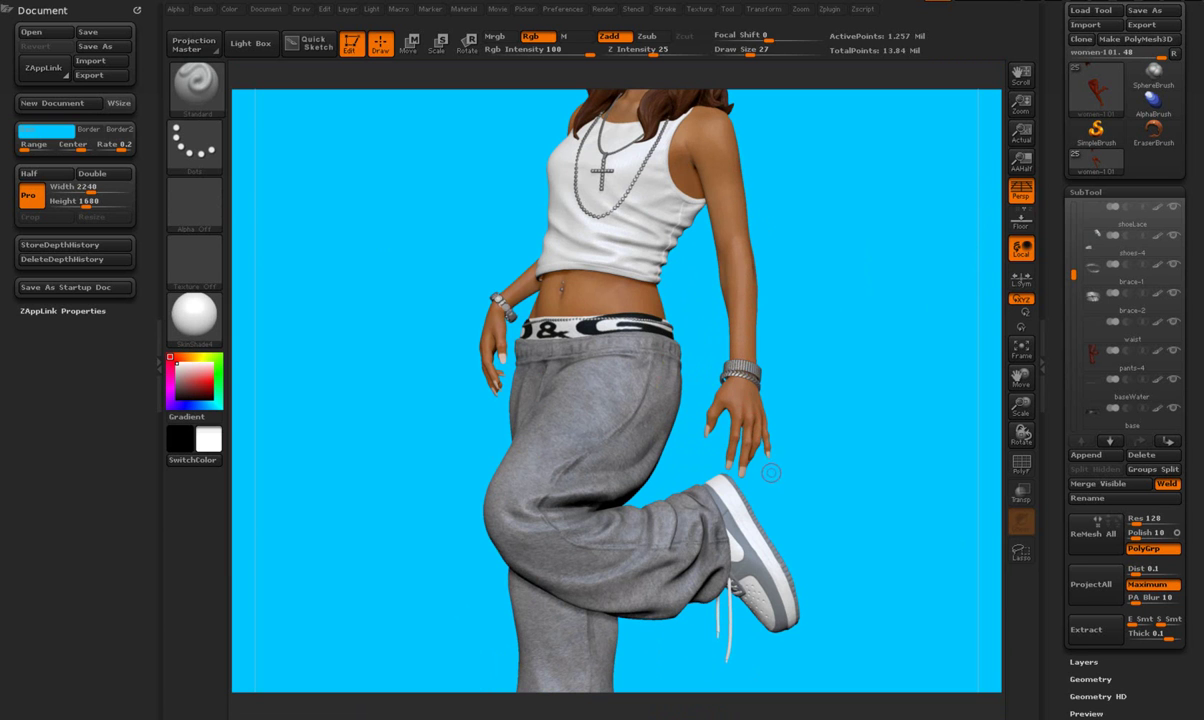
{"action": "scroll", "coordinate": [785, 472], "scroll_direction": "down", "scroll_amount": 2}
{"action": "left_click_drag", "start_coordinate": [785, 472], "coordinate": [740, 470]}
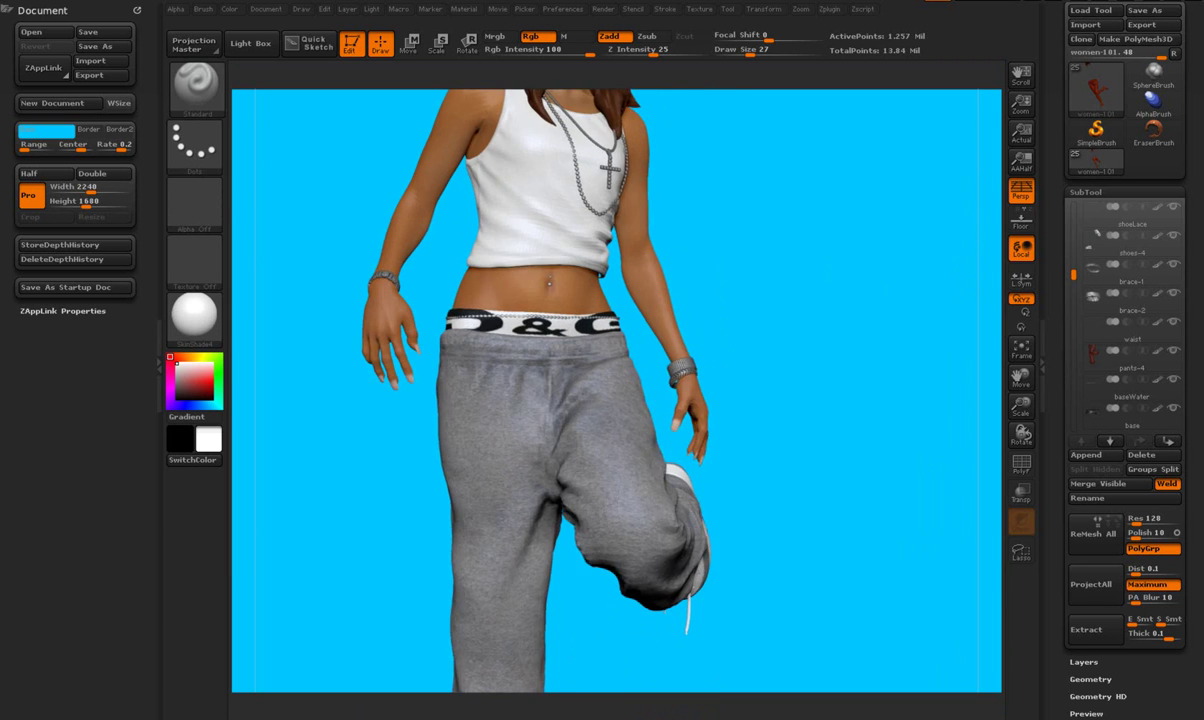
{"action": "scroll", "coordinate": [740, 470], "scroll_direction": "down", "scroll_amount": 4}
{"action": "left_click_drag", "start_coordinate": [740, 400], "coordinate": [787, 425]}
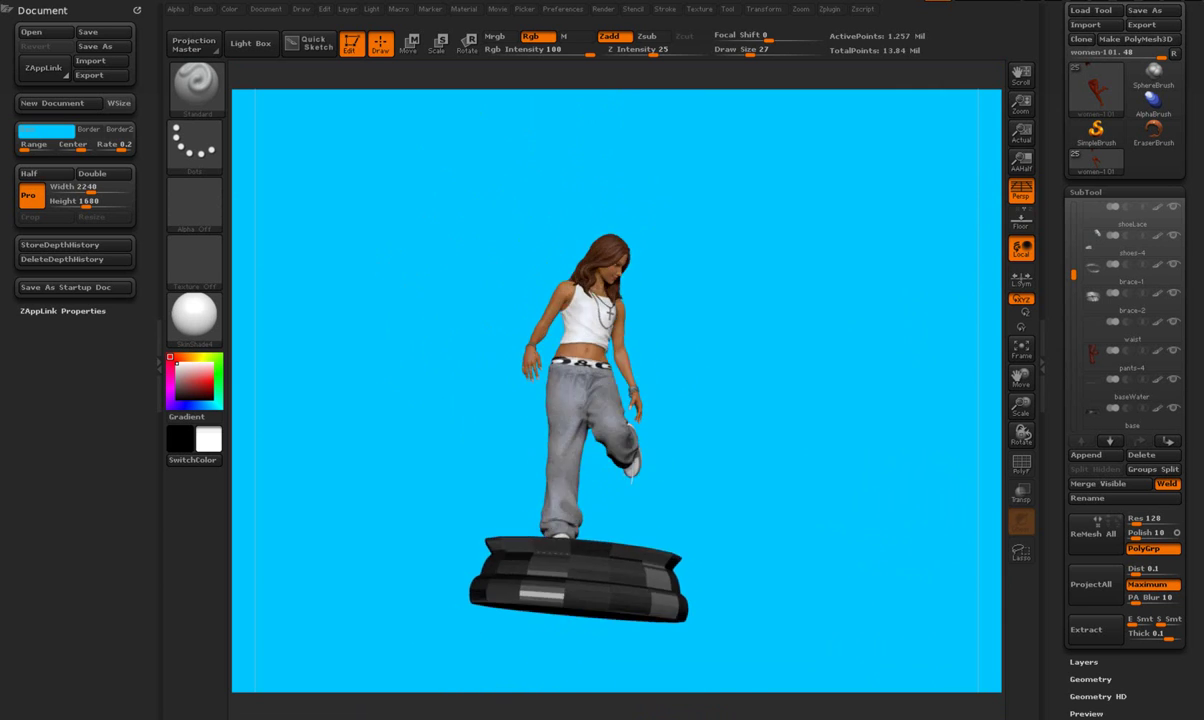
{"action": "scroll", "coordinate": [787, 425], "scroll_direction": "up", "scroll_amount": 3}
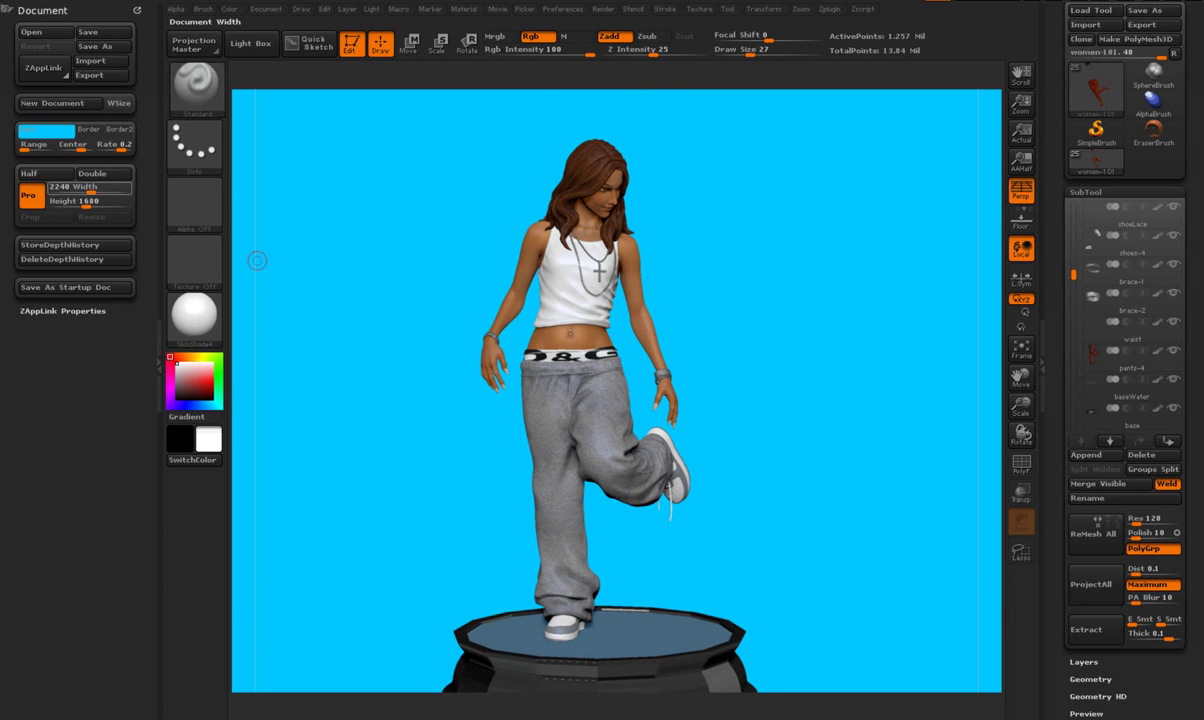
Double the document to 4480 × 3360, redraw the figure in Edit mode, and bring her head into frame
{"action": "left_click", "coordinate": [92, 173]}
{"action": "key", "text": "Return"}
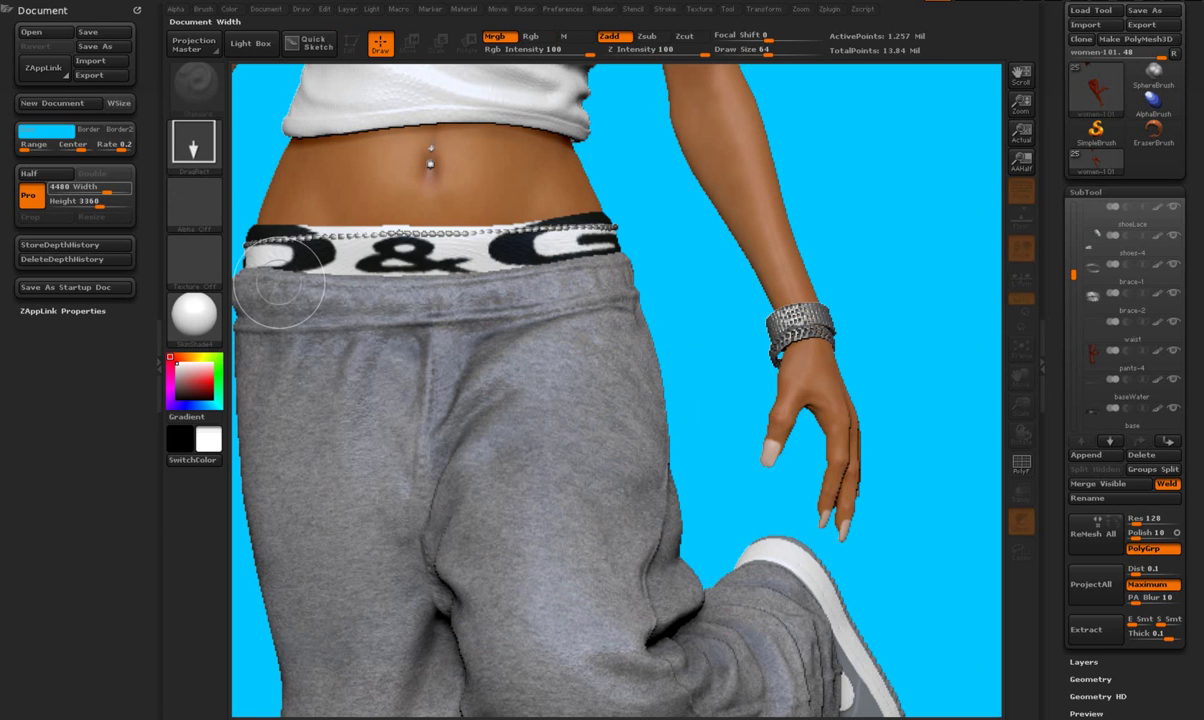
{"action": "left_click_drag", "start_coordinate": [567, 272], "coordinate": [572, 502]}
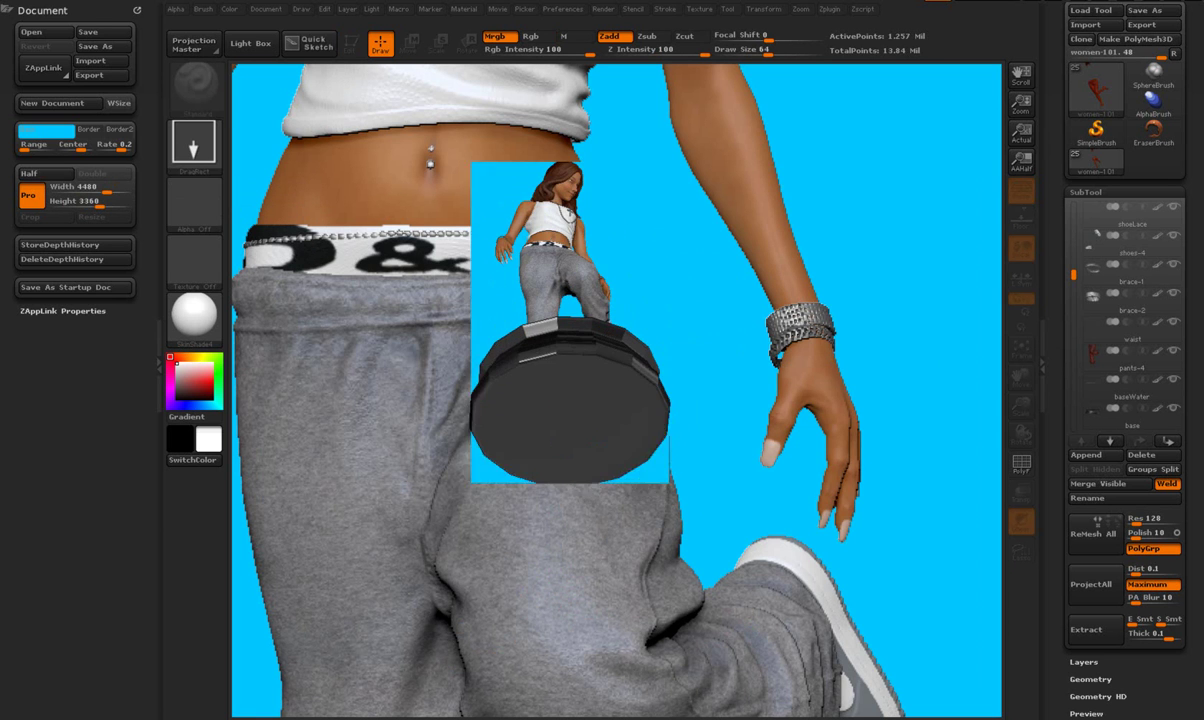
{"action": "key", "text": "t"}
{"action": "mouse_move", "coordinate": [770, 360]}
{"action": "left_mouse_down"}
{"action": "mouse_move", "coordinate": [775, 400]}
{"action": "mouse_move", "coordinate": [559, 254]}
{"action": "left_mouse_up"}
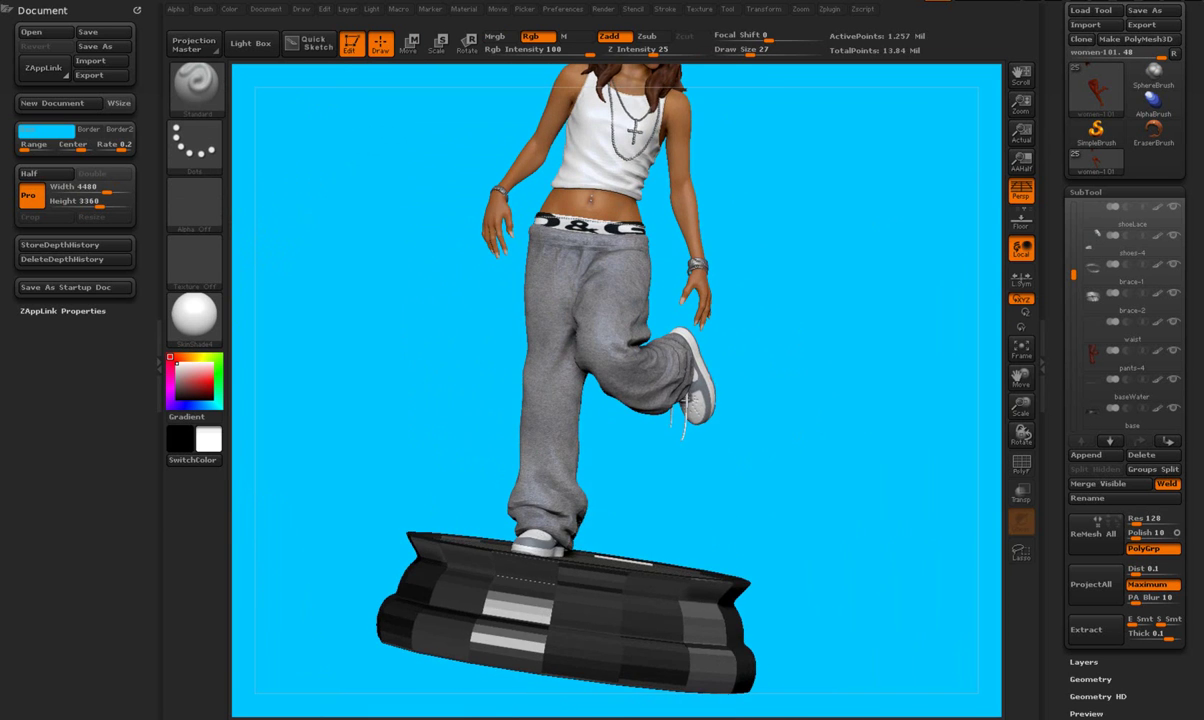
{"action": "mouse_move", "coordinate": [680, 420]}
{"action": "left_mouse_down"}
{"action": "mouse_move", "coordinate": [670, 580]}
{"action": "mouse_move", "coordinate": [640, 575]}
{"action": "left_mouse_up"}
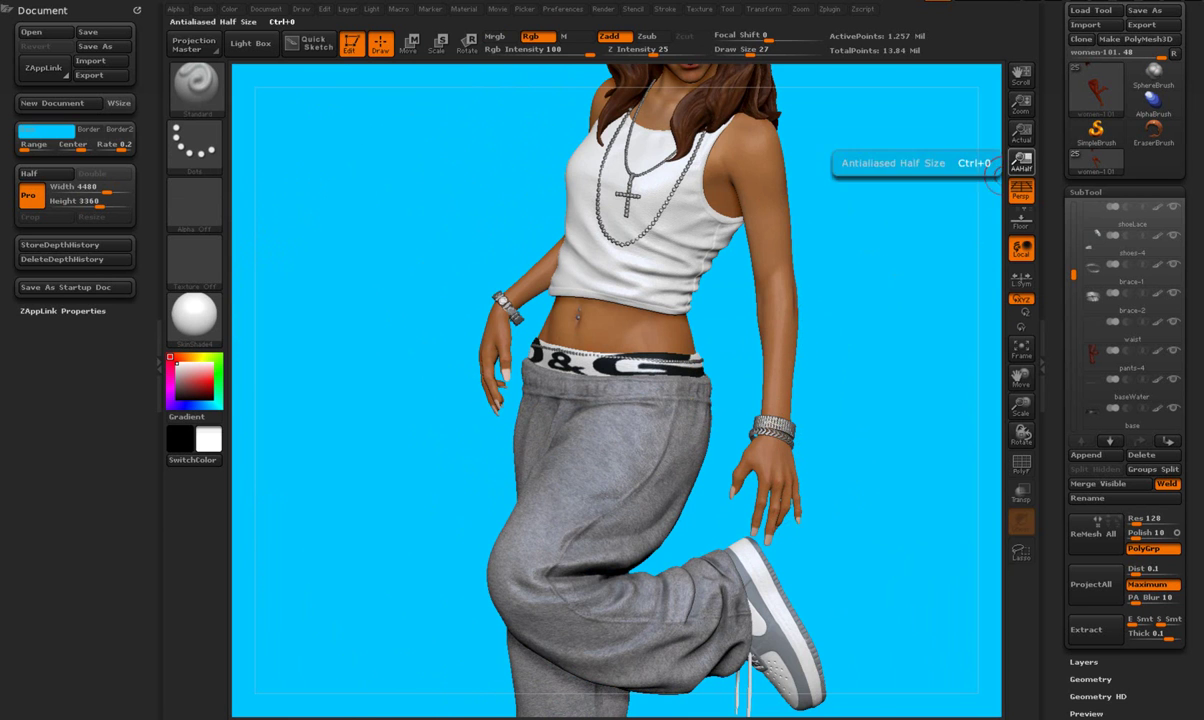
Set AAHalf display, frame the full figure facing the viewer, and expand ZAppLink Properties
{"action": "left_click", "coordinate": [1021, 160]}
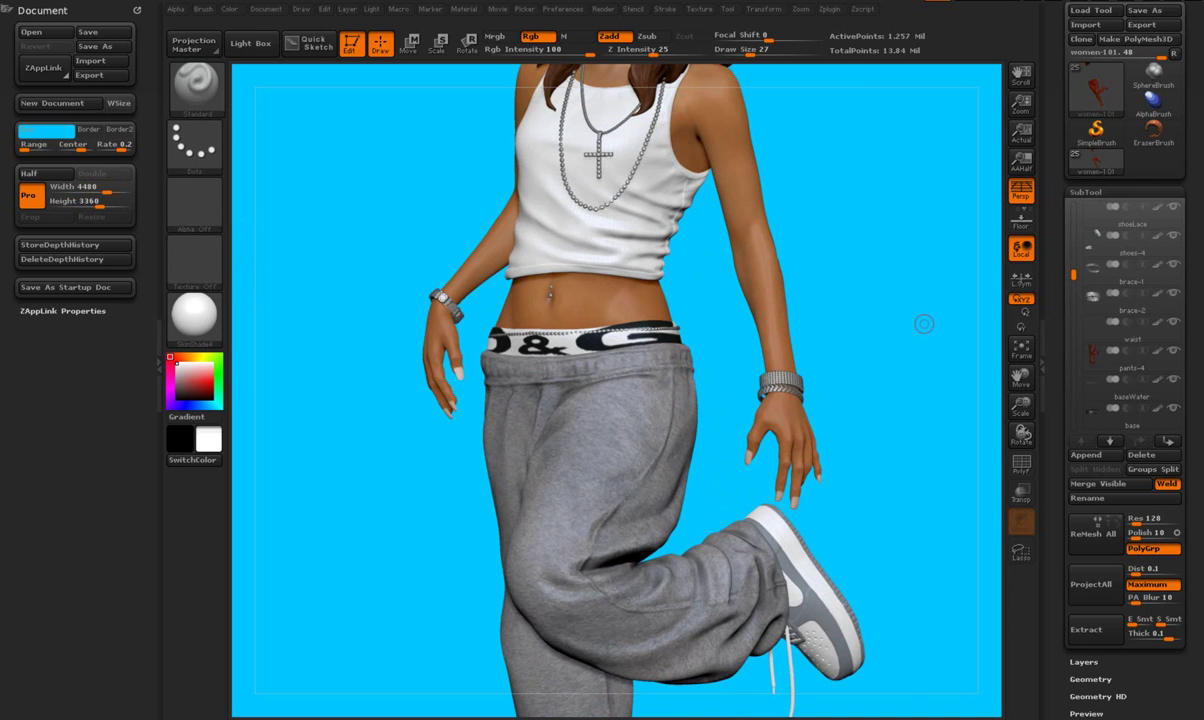
{"action": "key", "text": "f"}
{"action": "mouse_move", "coordinate": [869, 347]}
{"action": "left_mouse_down"}
{"action": "mouse_move", "coordinate": [889, 338]}
{"action": "mouse_move", "coordinate": [856, 339]}
{"action": "left_mouse_up"}
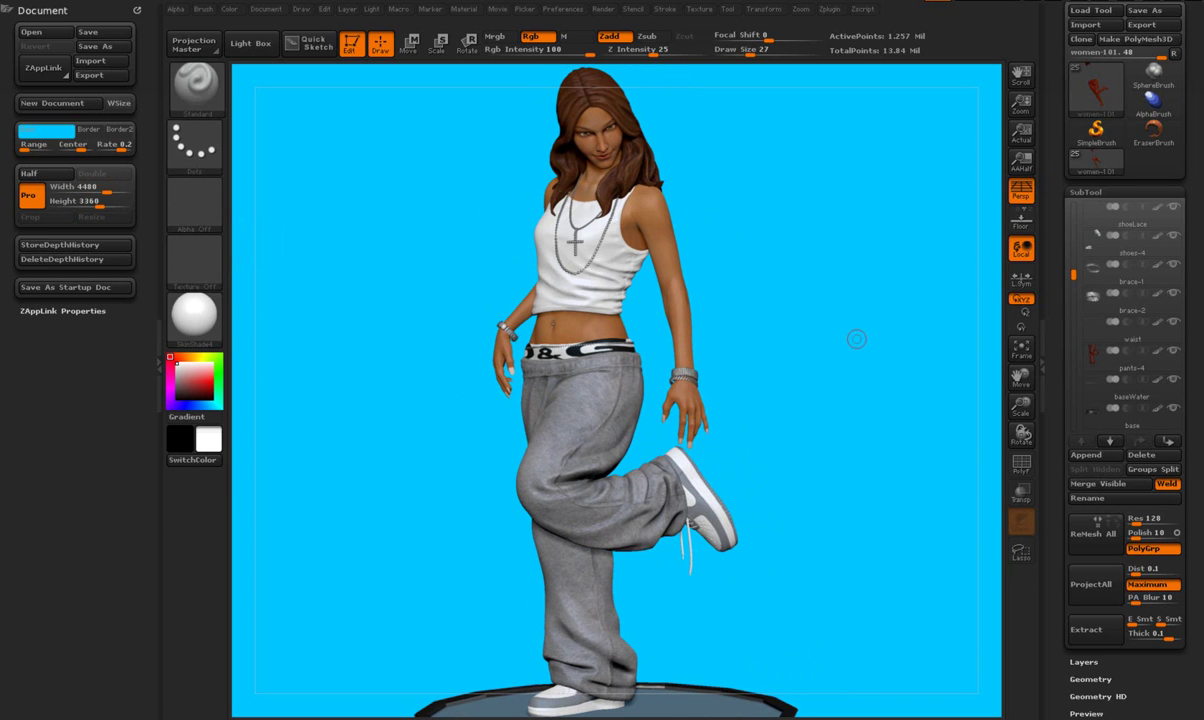
{"action": "left_click_drag", "start_coordinate": [856, 339], "coordinate": [853, 337]}
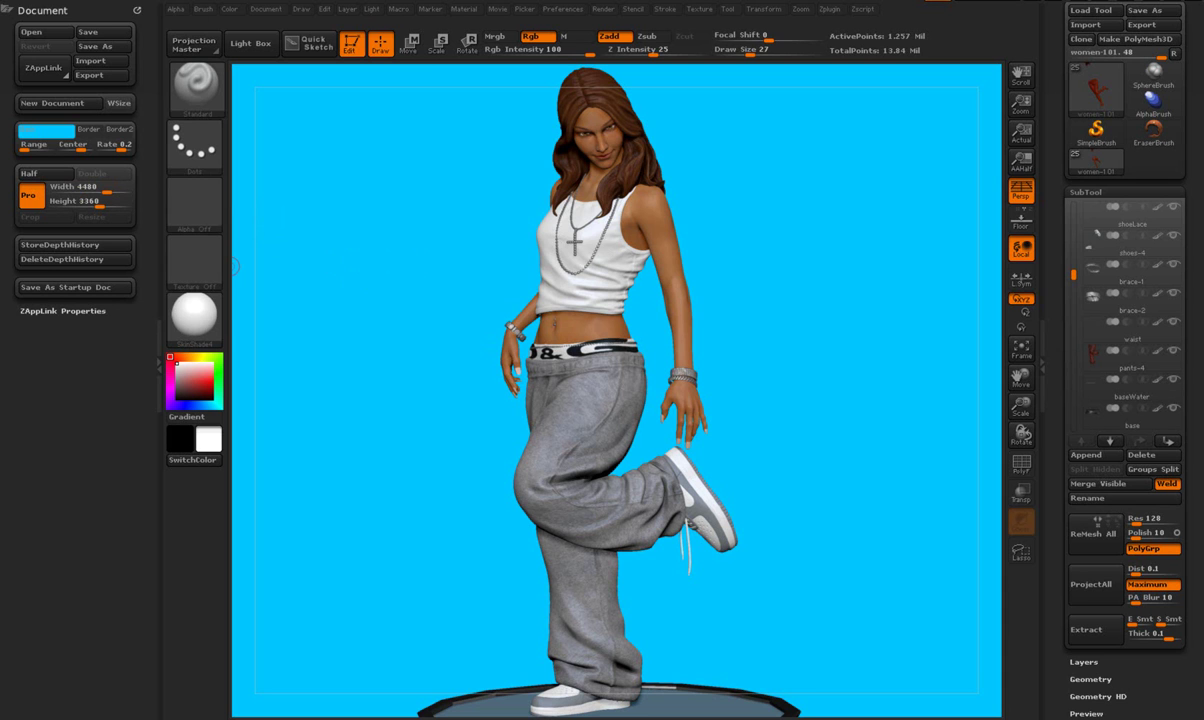
{"action": "left_click", "coordinate": [62, 310]}
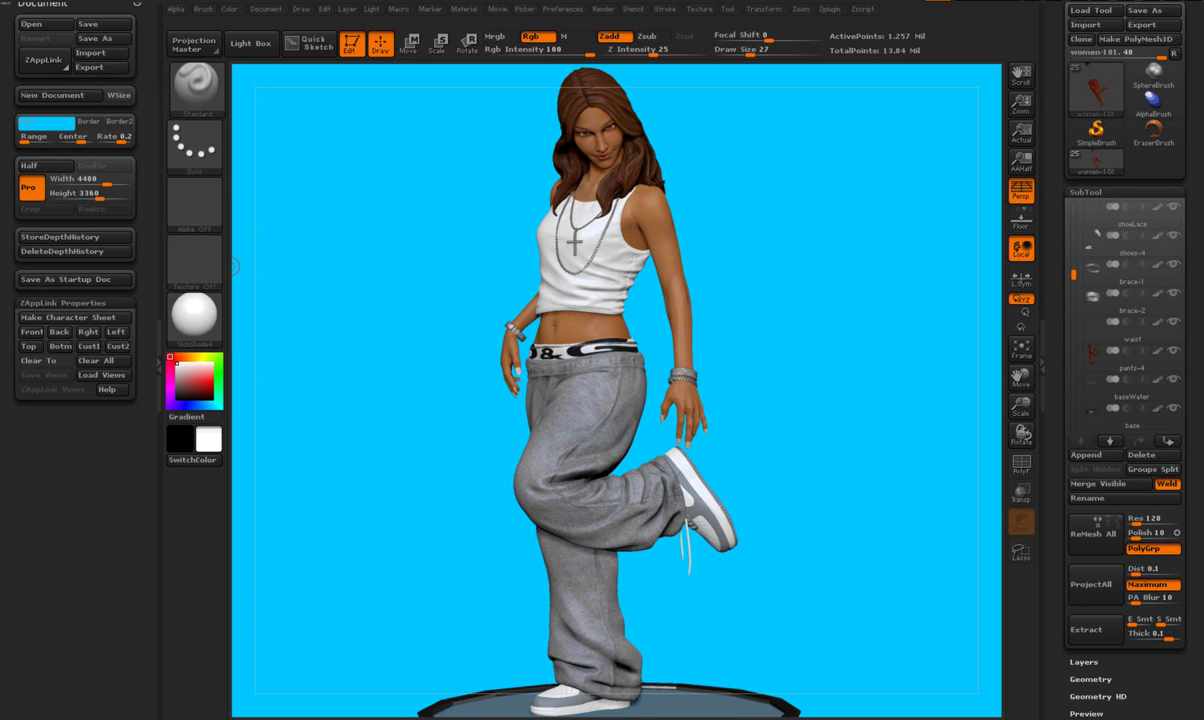
{"action": "left_click_drag", "start_coordinate": [813, 204], "coordinate": [845, 220]}
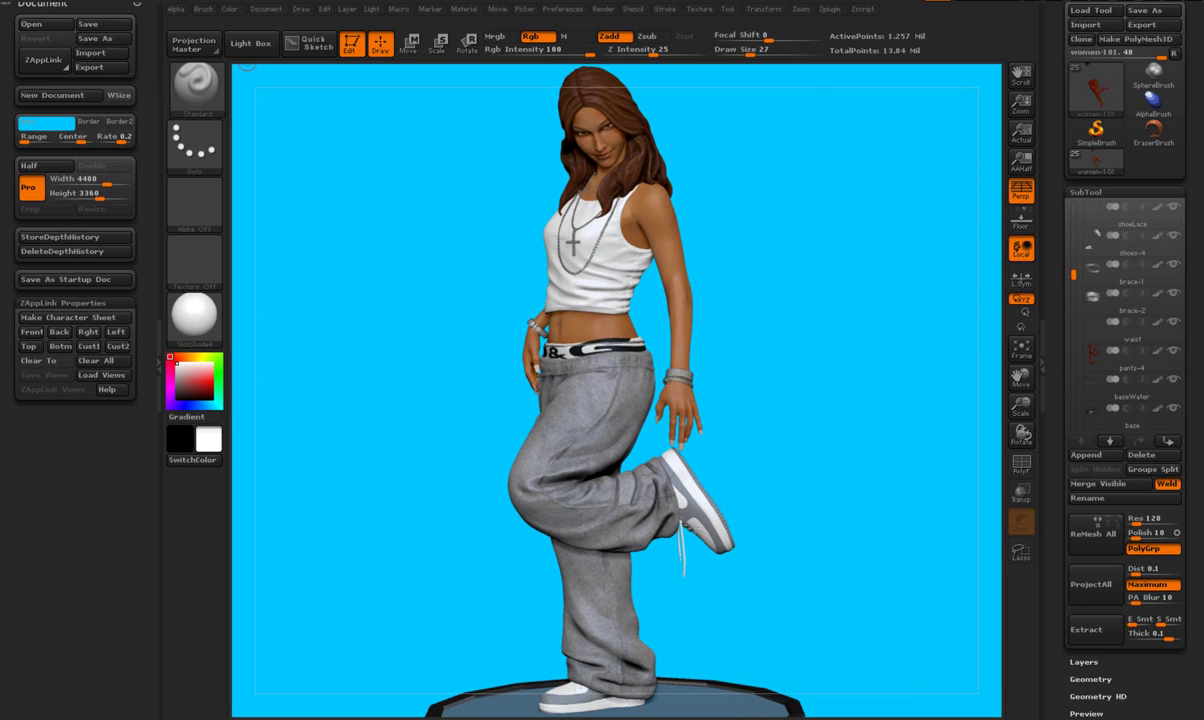
Set the Draw palette FocalAngle to 30 and check the flatter perspective on the figure
{"action": "left_click", "coordinate": [301, 9]}
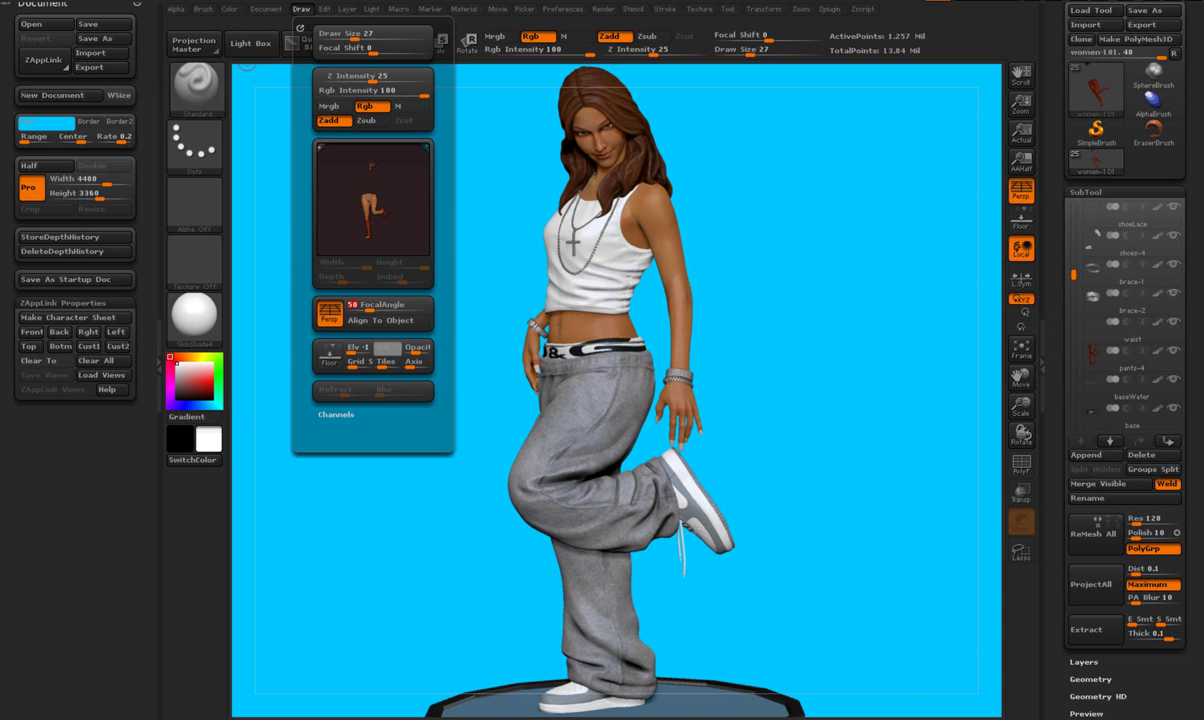
{"action": "type", "text": "30"}
{"action": "key", "text": "Return"}
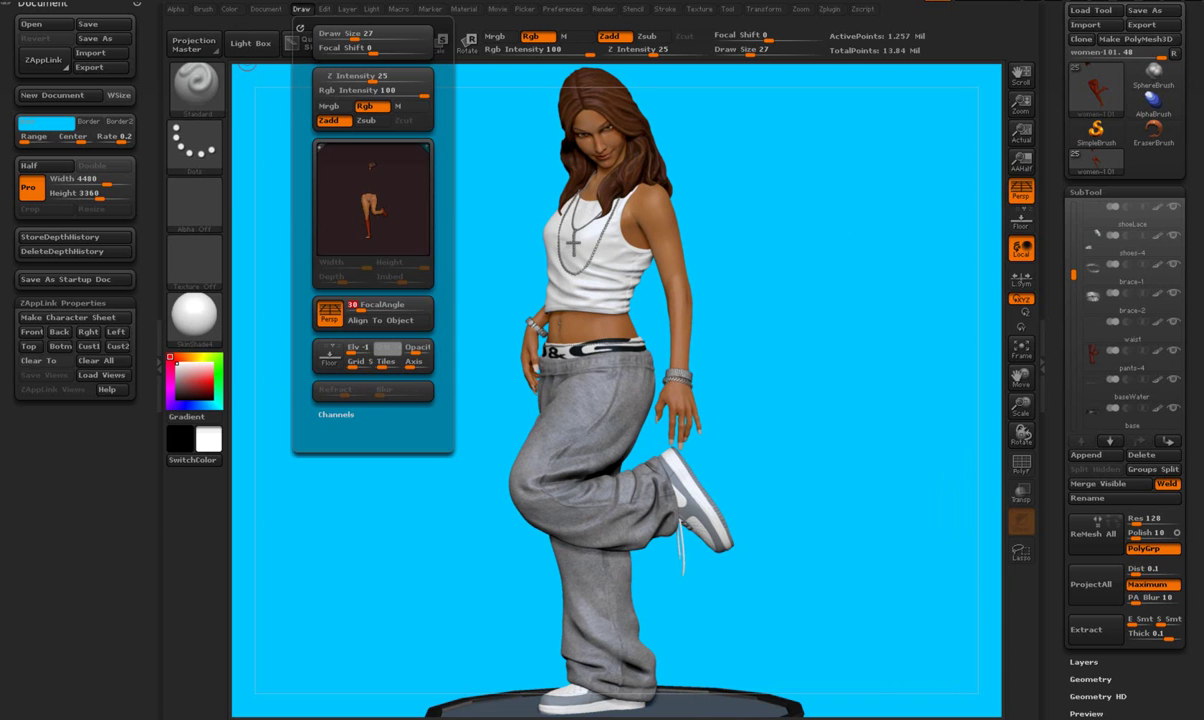
{"action": "left_click_drag", "start_coordinate": [747, 322], "coordinate": [770, 330]}
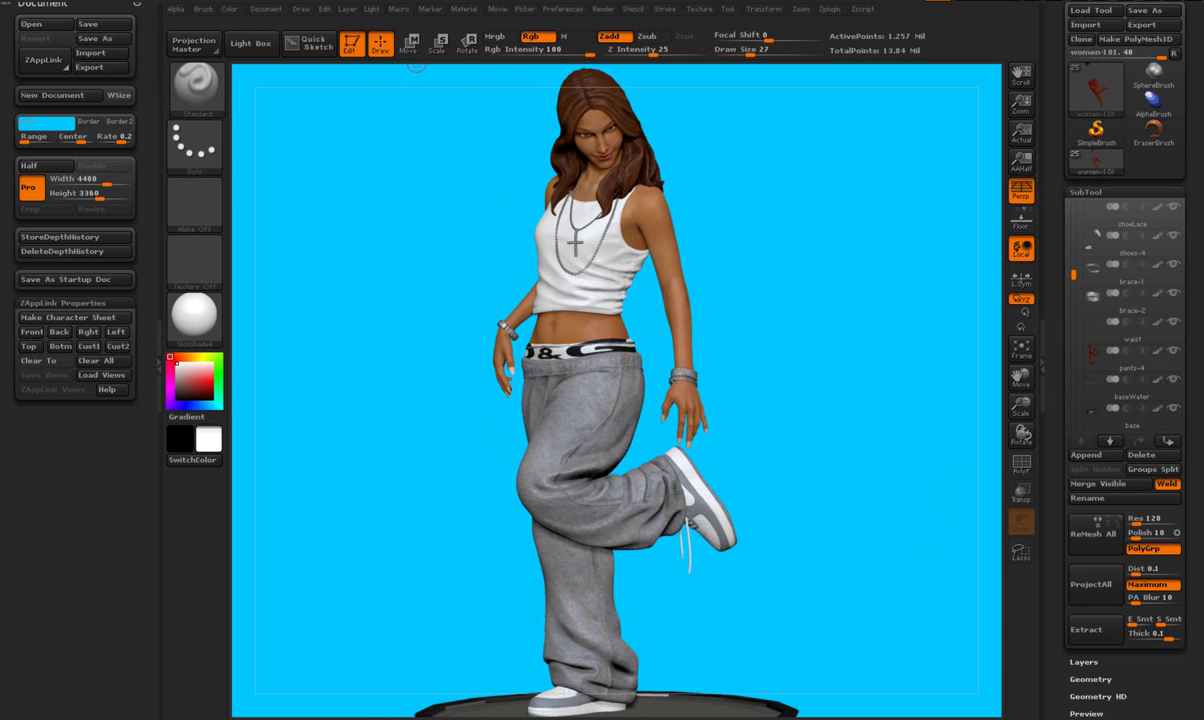
Rotate the figure from a near side profile round to a three-quarter front view, then scroll the SubTool list
{"action": "left_click_drag", "start_coordinate": [784, 275], "coordinate": [763, 283]}
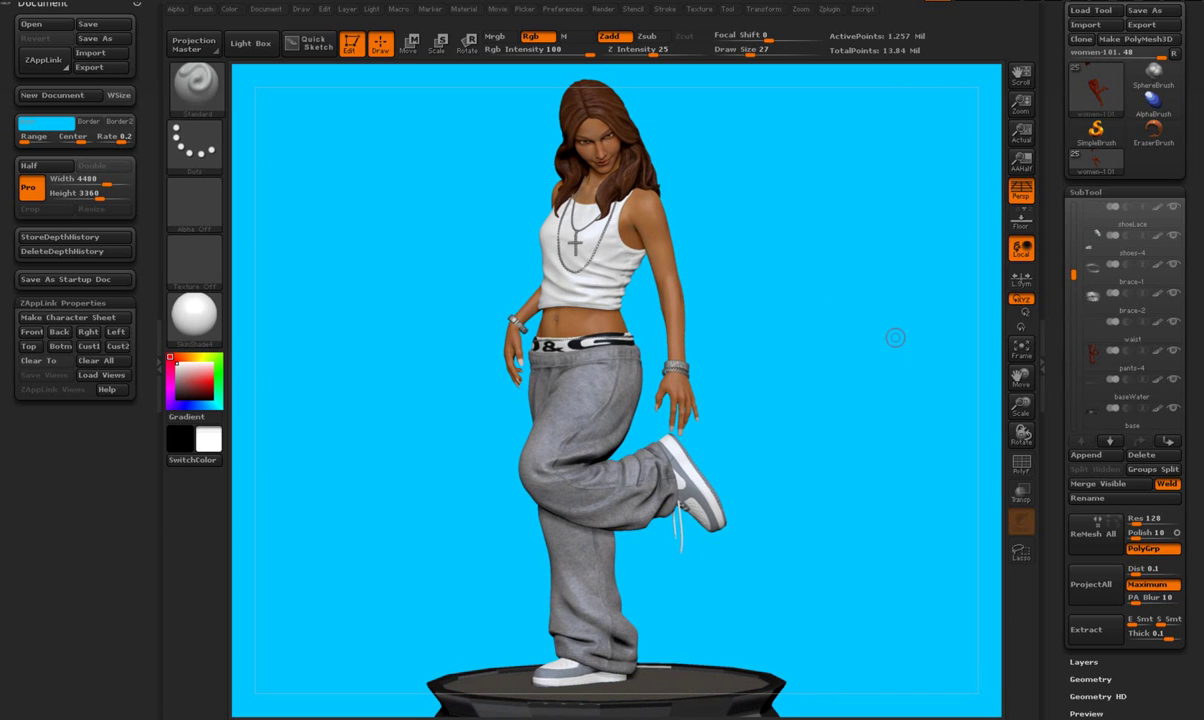
{"action": "left_click_drag", "start_coordinate": [895, 338], "coordinate": [843, 318]}
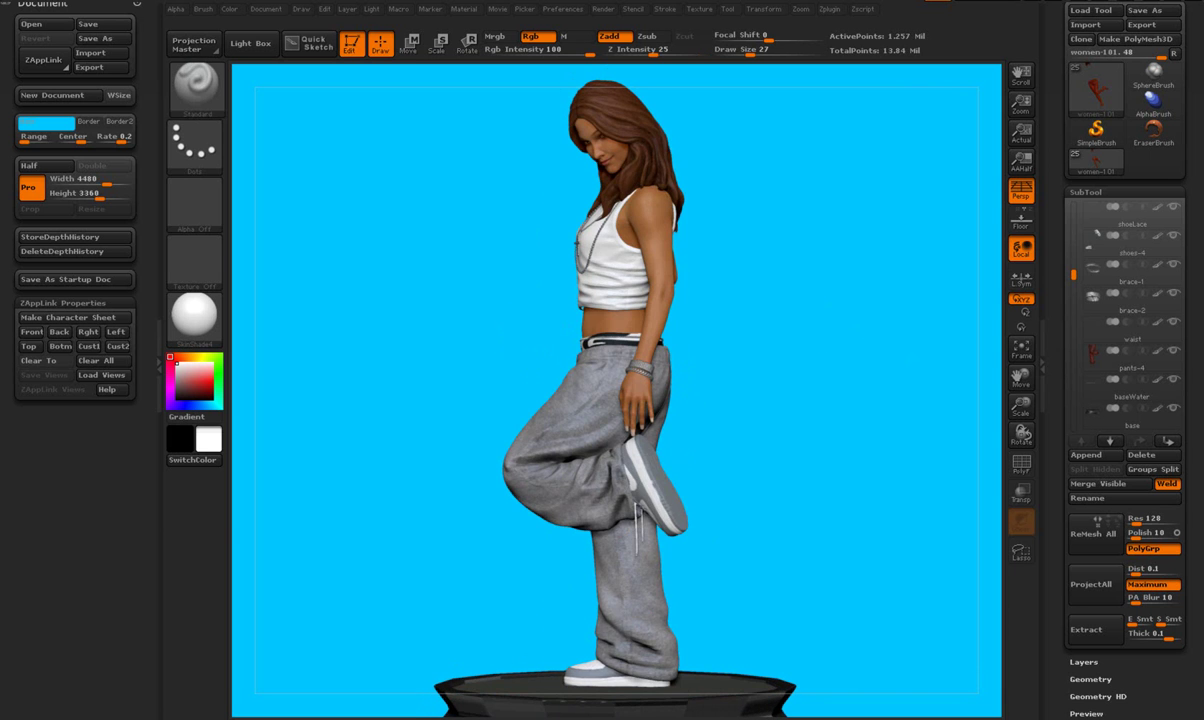
{"action": "mouse_move", "coordinate": [731, 309]}
{"action": "left_mouse_down"}
{"action": "mouse_move", "coordinate": [790, 305]}
{"action": "mouse_move", "coordinate": [740, 310]}
{"action": "mouse_move", "coordinate": [770, 310]}
{"action": "left_mouse_up"}
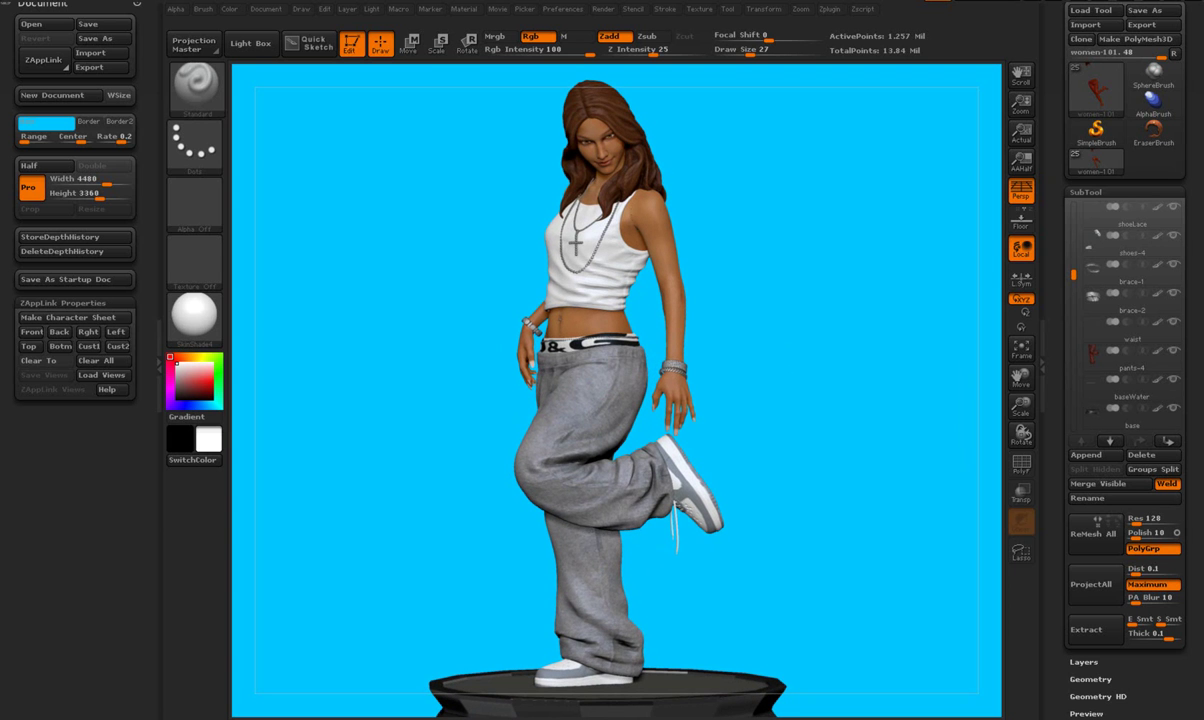
{"action": "left_click_drag", "start_coordinate": [770, 310], "coordinate": [785, 310]}
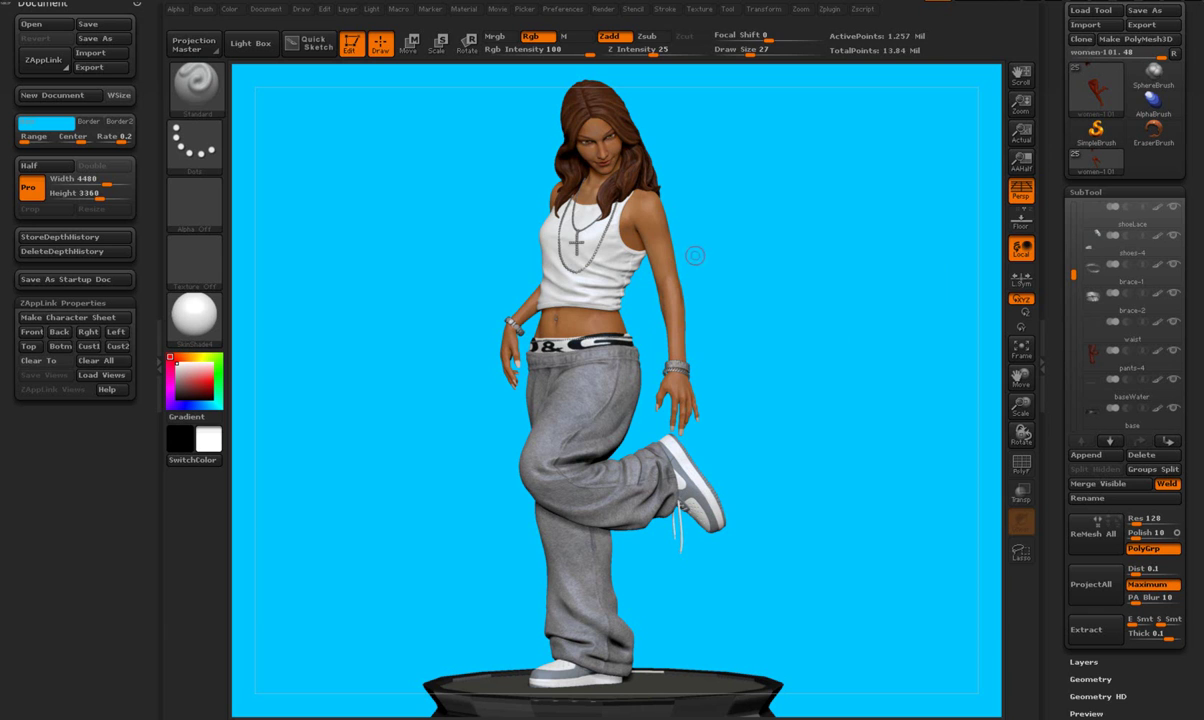
{"action": "mouse_move", "coordinate": [1088, 272]}
{"action": "left_mouse_down"}
{"action": "mouse_move", "coordinate": [1092, 354]}
{"action": "mouse_move", "coordinate": [1092, 316]}
{"action": "left_mouse_up"}
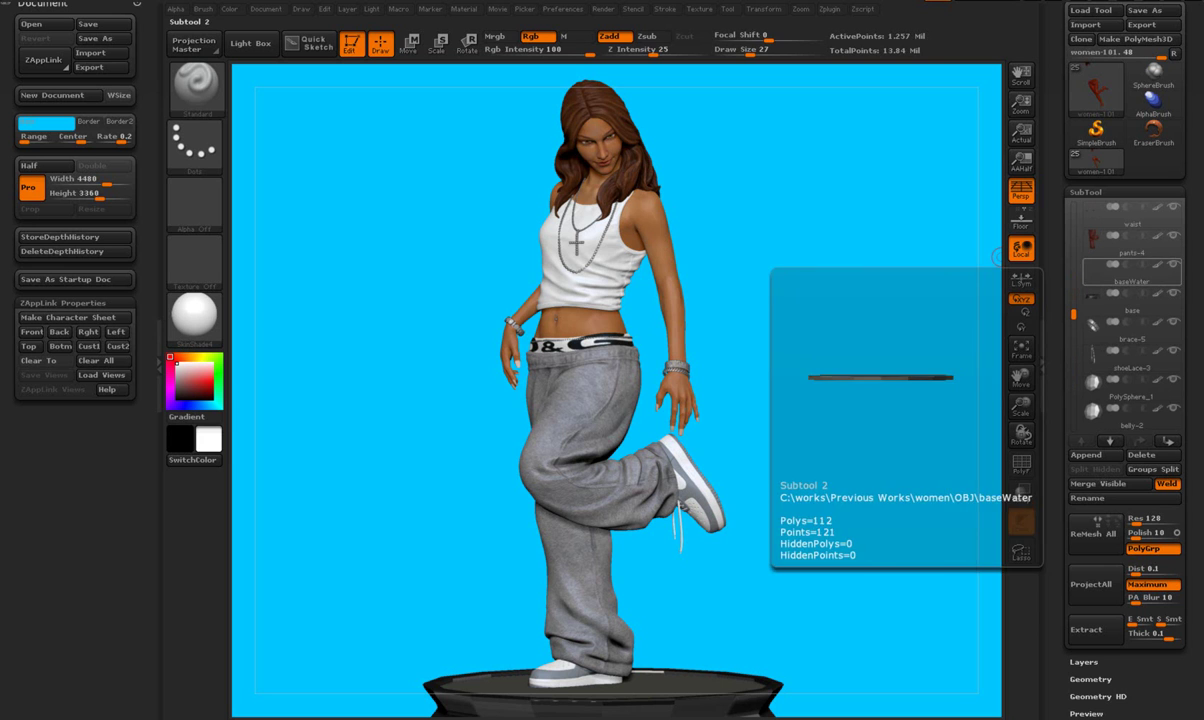
Subdivide the baseWater pedestal mesh one level with Ctrl+D, then make base the active subtool
{"action": "left_click", "coordinate": [1110, 270]}
{"action": "key", "text": "ctrl+d"}
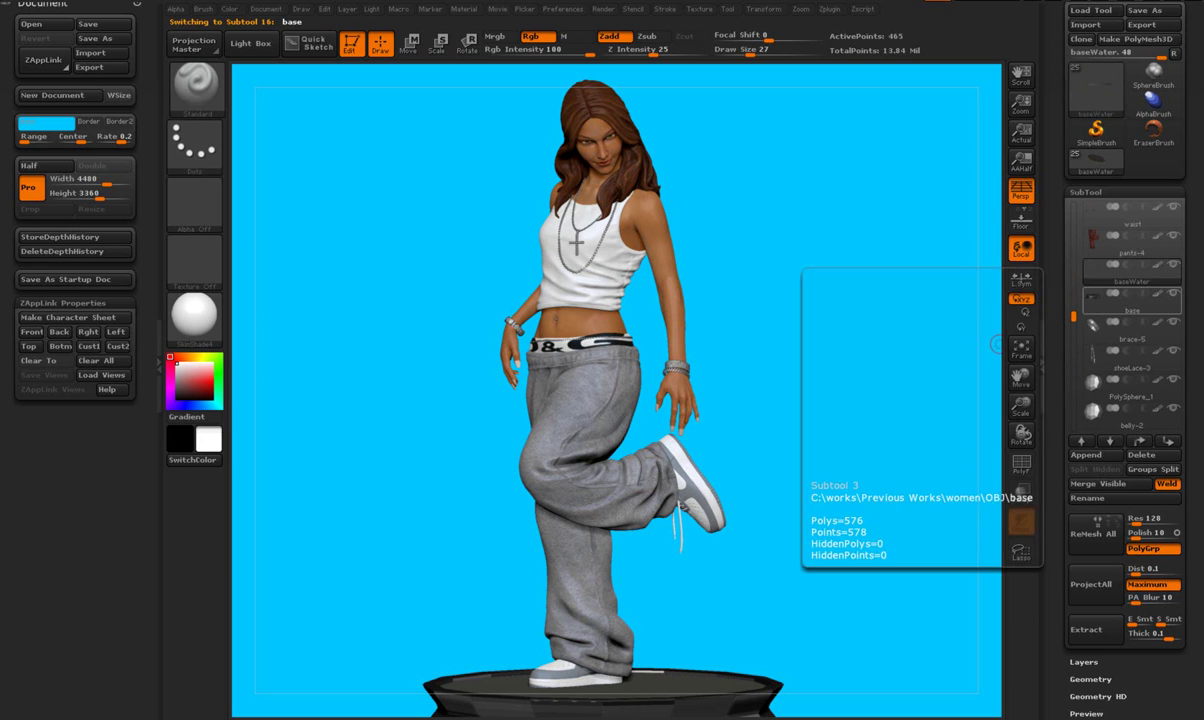
{"action": "left_click", "coordinate": [1110, 298]}
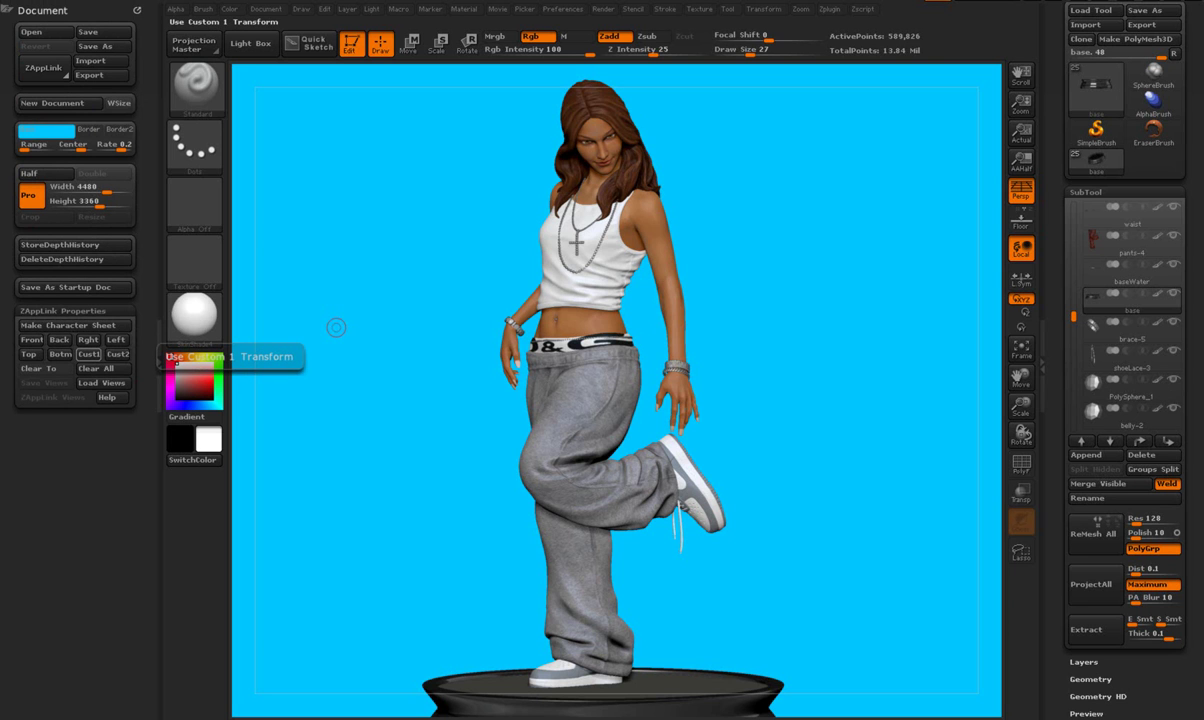
Enable ZAppLink Views under Document > ZAppLink Properties so camera views can be saved
{"action": "left_click", "coordinate": [89, 354]}
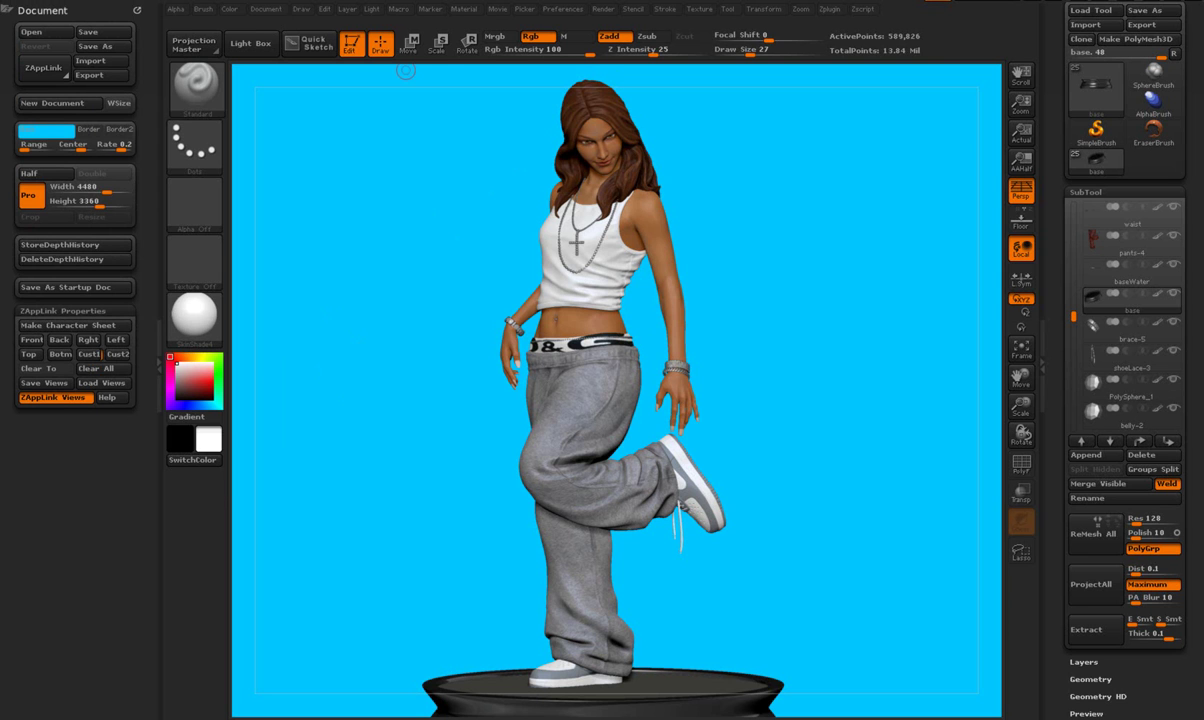
{"action": "left_click", "coordinate": [301, 9]}
Save the current view set as a views file named 'women' in the ZTools folder
{"action": "left_click", "coordinate": [44, 383]}
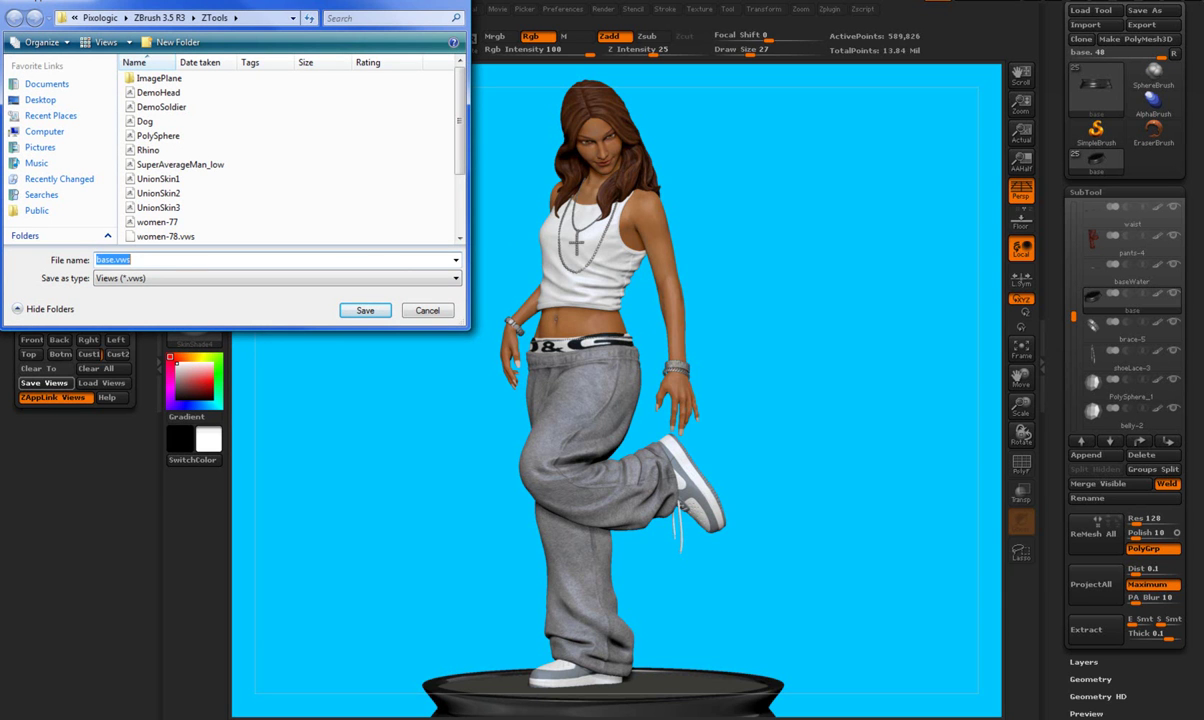
{"action": "type", "text": "women"}
{"action": "key", "text": "Return"}
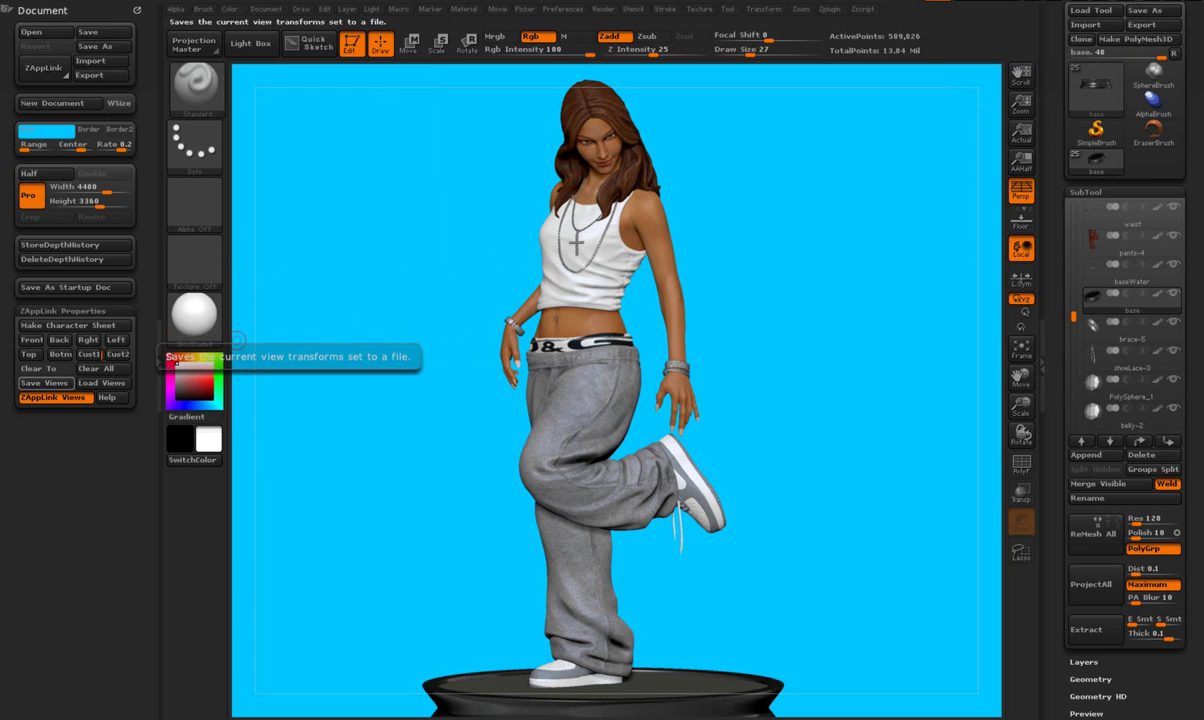
{"action": "left_click", "coordinate": [102, 383]}
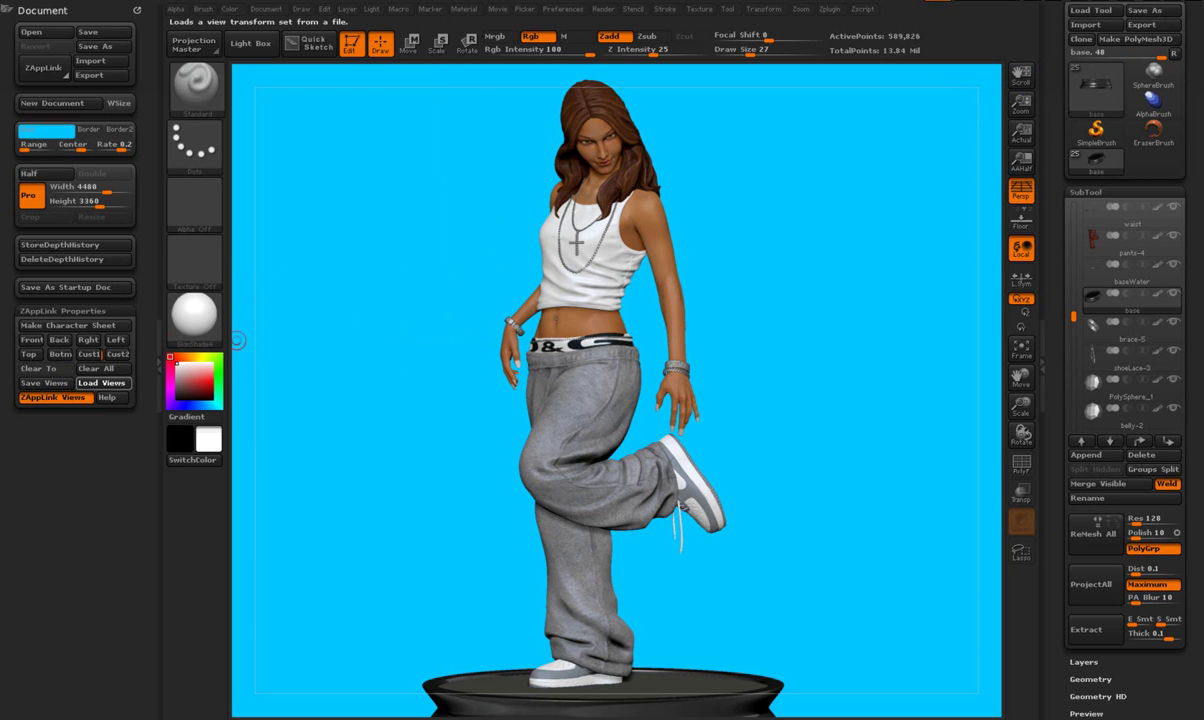
{"action": "double_click", "coordinate": [145, 265]}
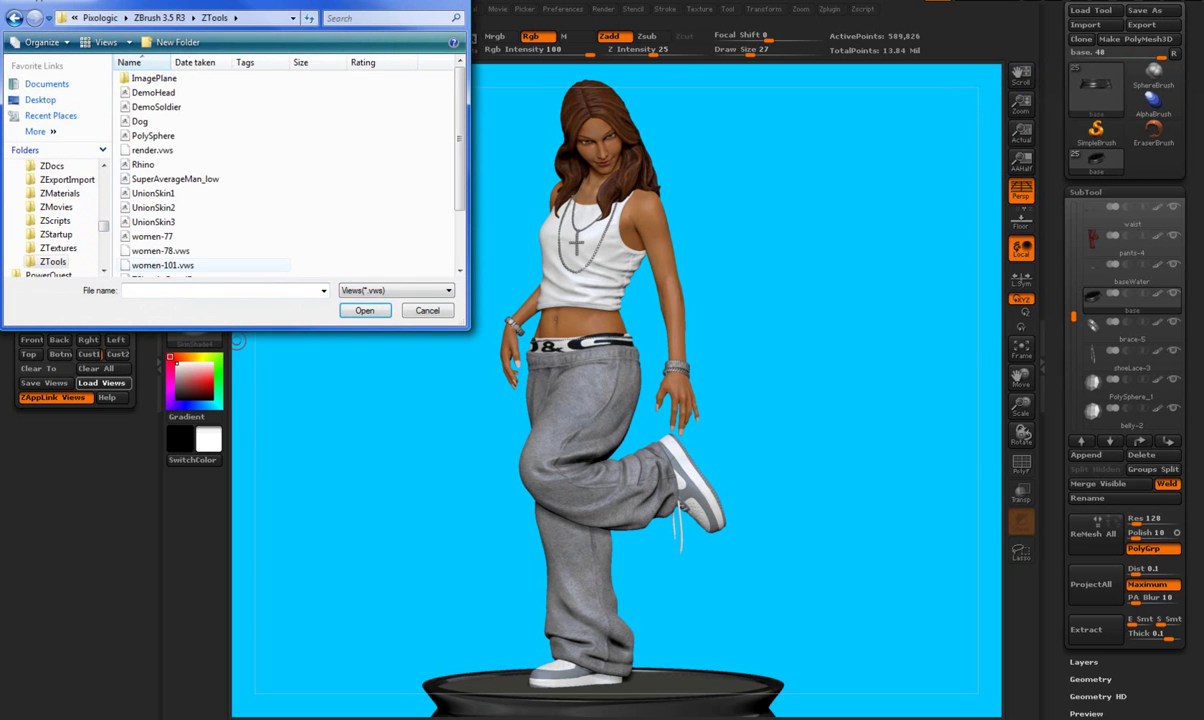
{"action": "key", "text": "Escape"}
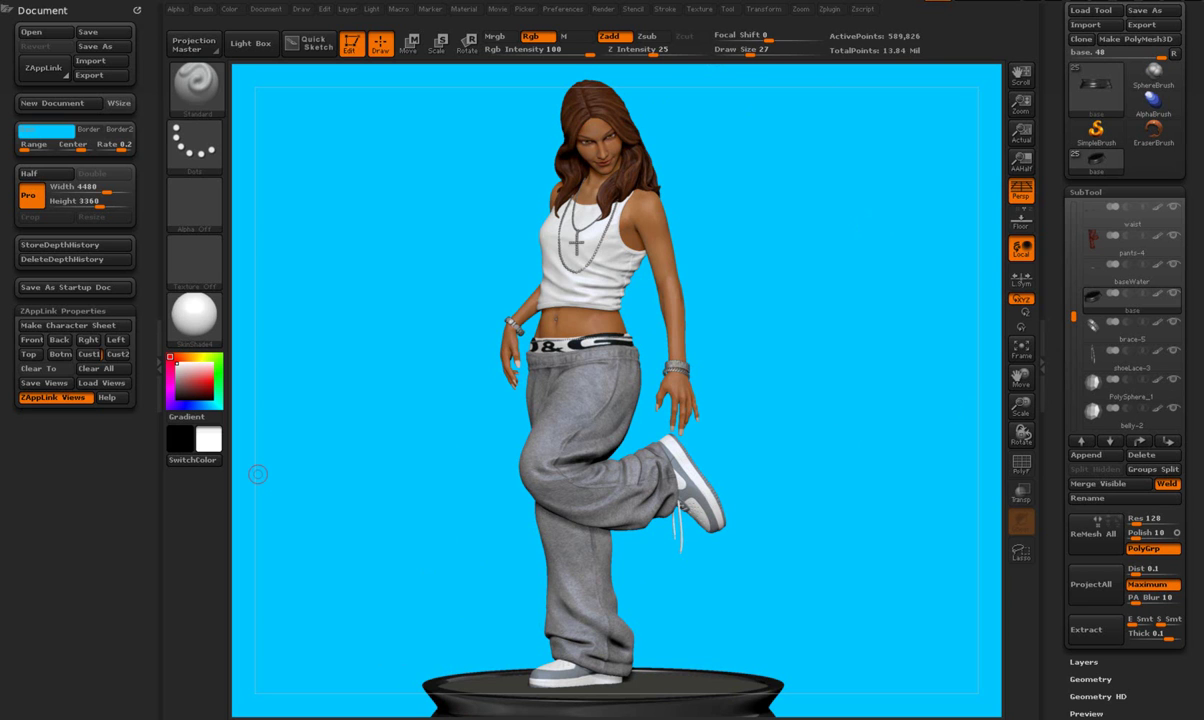
{"action": "left_click_drag", "start_coordinate": [1073, 316], "coordinate": [1073, 207]}
Select the women-101 entry at the top of the SubTool list
{"action": "left_click", "coordinate": [1131, 215]}
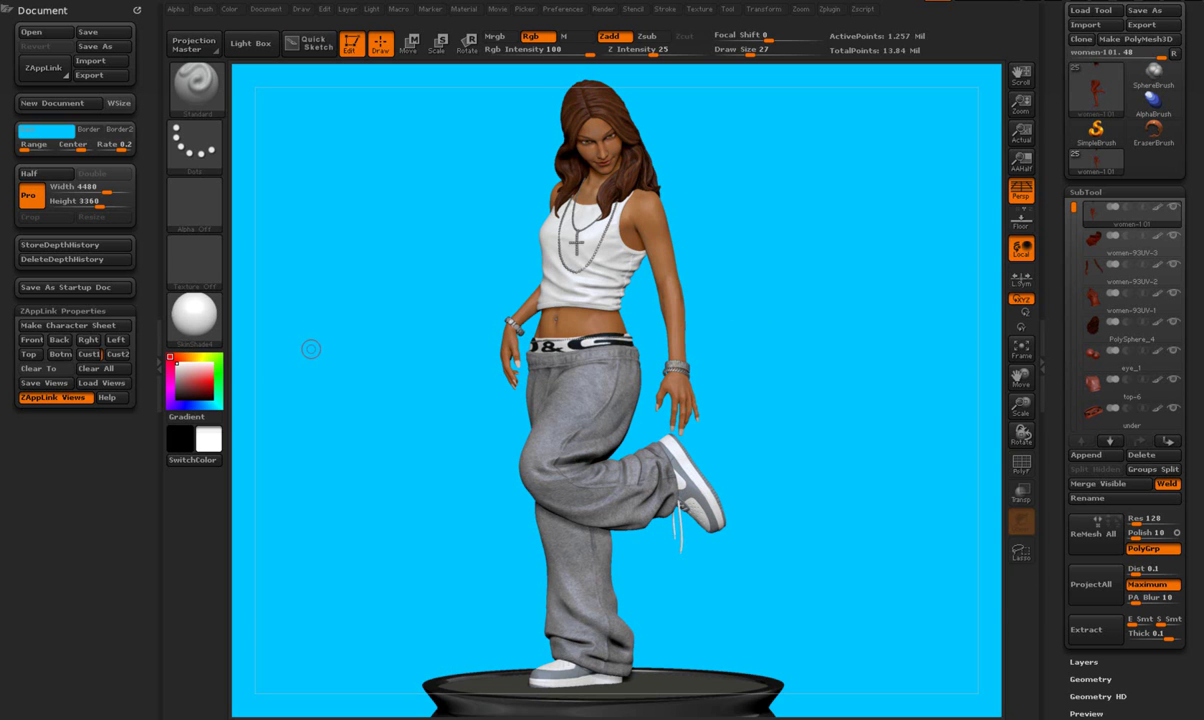
Solo the women-101 subtool, then preview the women-93UV-3 head and arms parts alone
{"action": "left_click", "coordinate": [1173, 208], "text": "alt"}
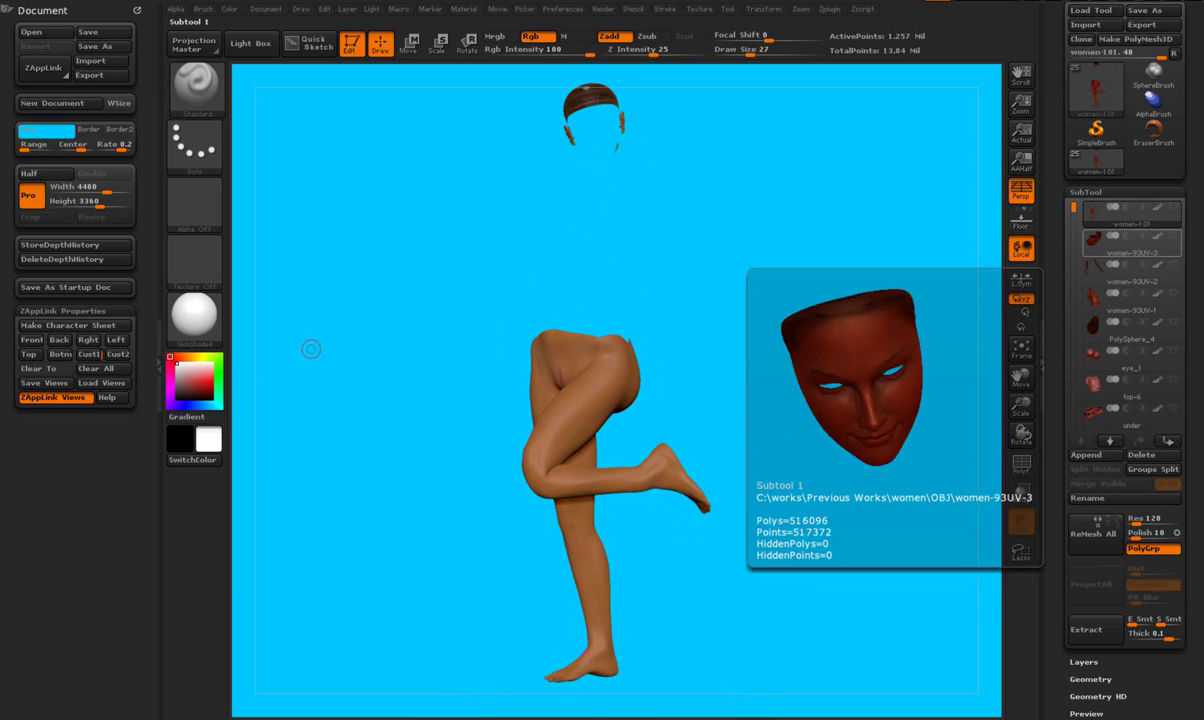
{"action": "left_click", "coordinate": [1173, 237], "text": "alt"}
{"action": "left_click", "coordinate": [1120, 237]}
{"action": "left_click", "coordinate": [1173, 266], "text": "alt"}
{"action": "left_click", "coordinate": [1120, 266]}
{"action": "left_click", "coordinate": [1173, 208], "text": "alt"}
{"action": "left_click", "coordinate": [1120, 208]}
Show the women-93UV-2 arms and torso alone, ending with only the women-93UV-3 head visible
{"action": "left_click", "coordinate": [1173, 237], "text": "alt"}
{"action": "left_click", "coordinate": [1173, 208], "text": "alt"}
{"action": "left_click", "coordinate": [1120, 266]}
{"action": "left_click", "coordinate": [1173, 266], "text": "alt"}
{"action": "mouse_move", "coordinate": [1130, 309]}
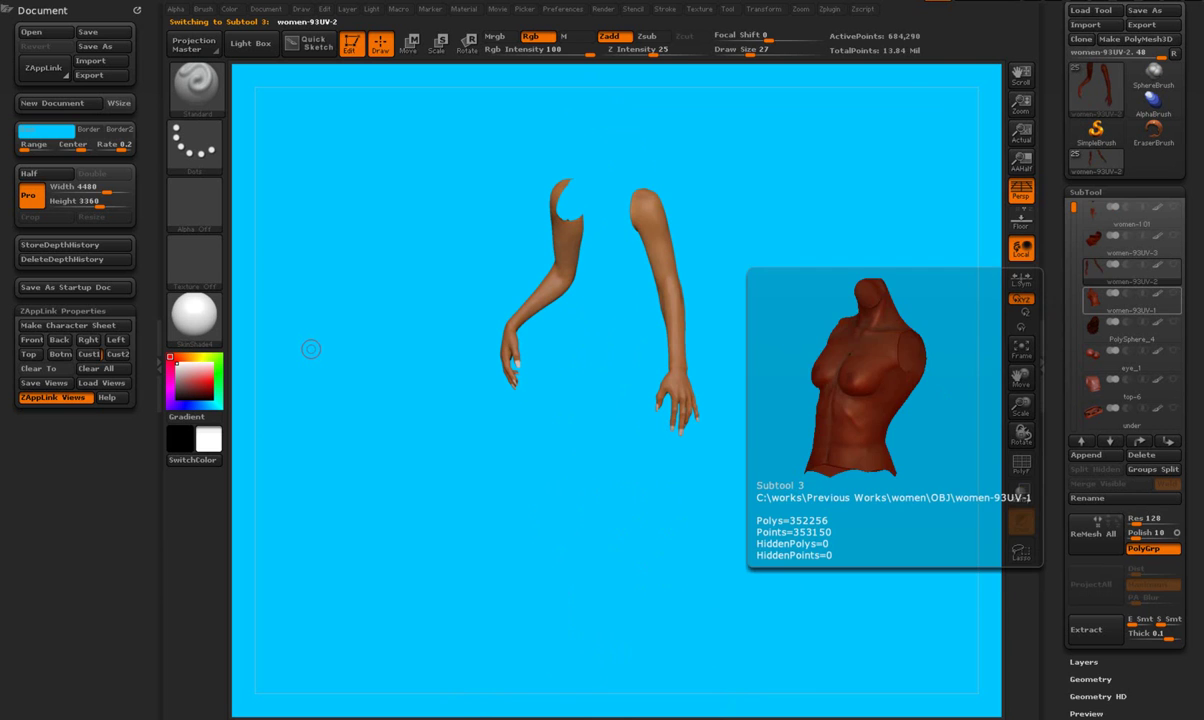
{"action": "left_click", "coordinate": [1173, 295], "text": "alt"}
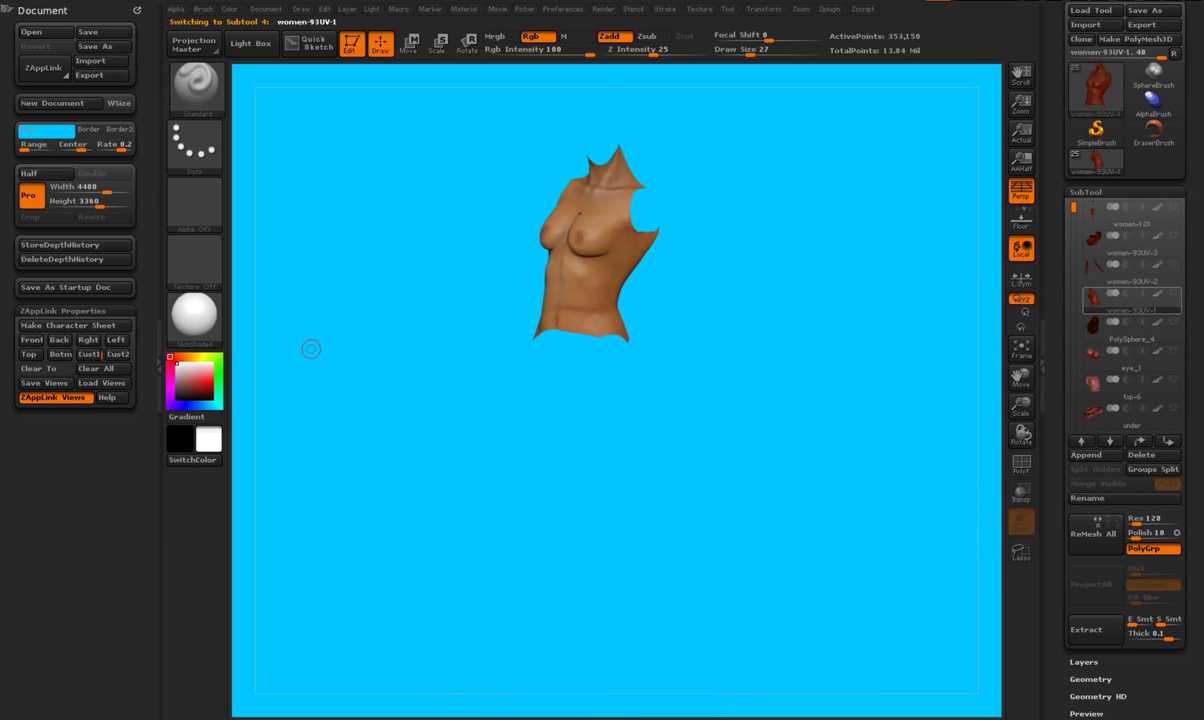
{"action": "left_click", "coordinate": [1173, 266], "text": "alt"}
{"action": "left_click", "coordinate": [1173, 237], "text": "alt"}
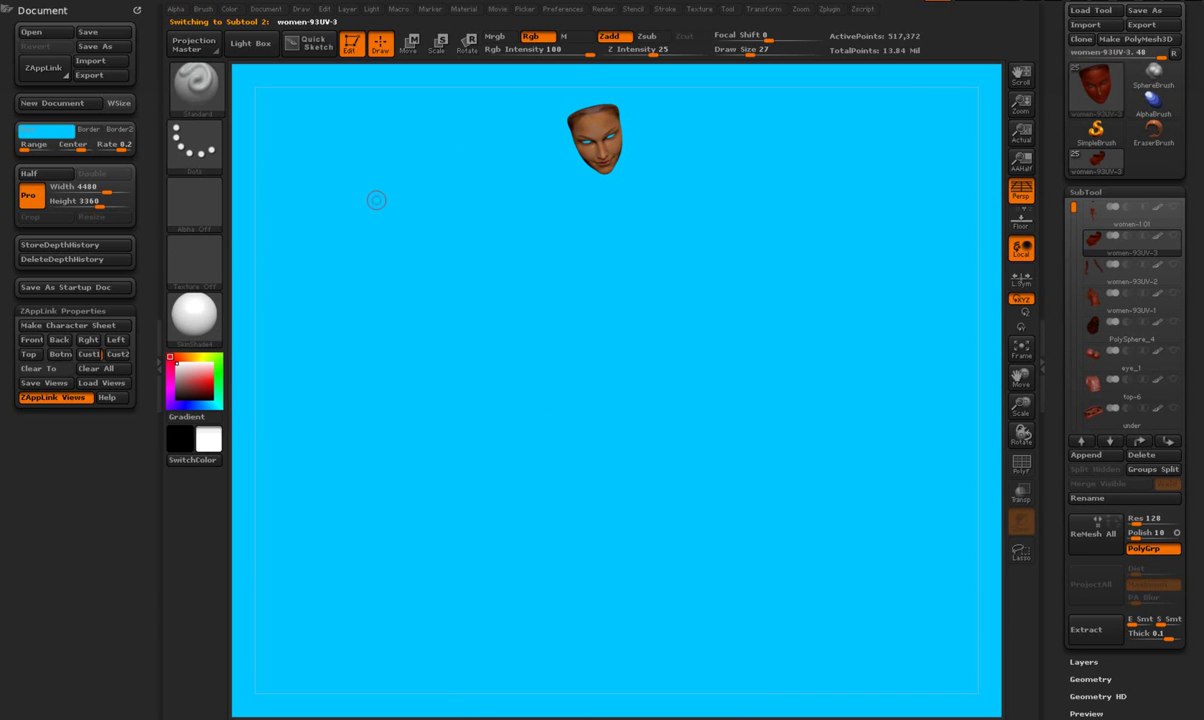
{"action": "mouse_move", "coordinate": [194, 318]}
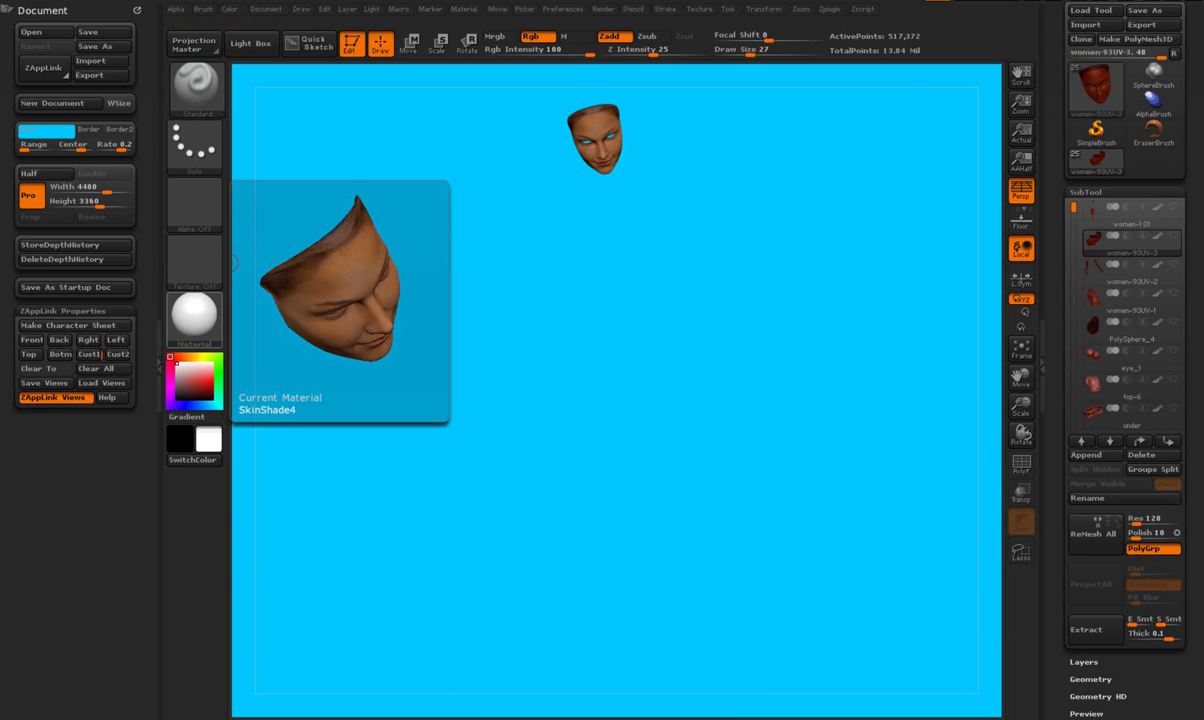
Dock the Material palette, still set to SkinShade4, in the left tray beneath the Document palette
{"action": "left_click", "coordinate": [195, 318]}
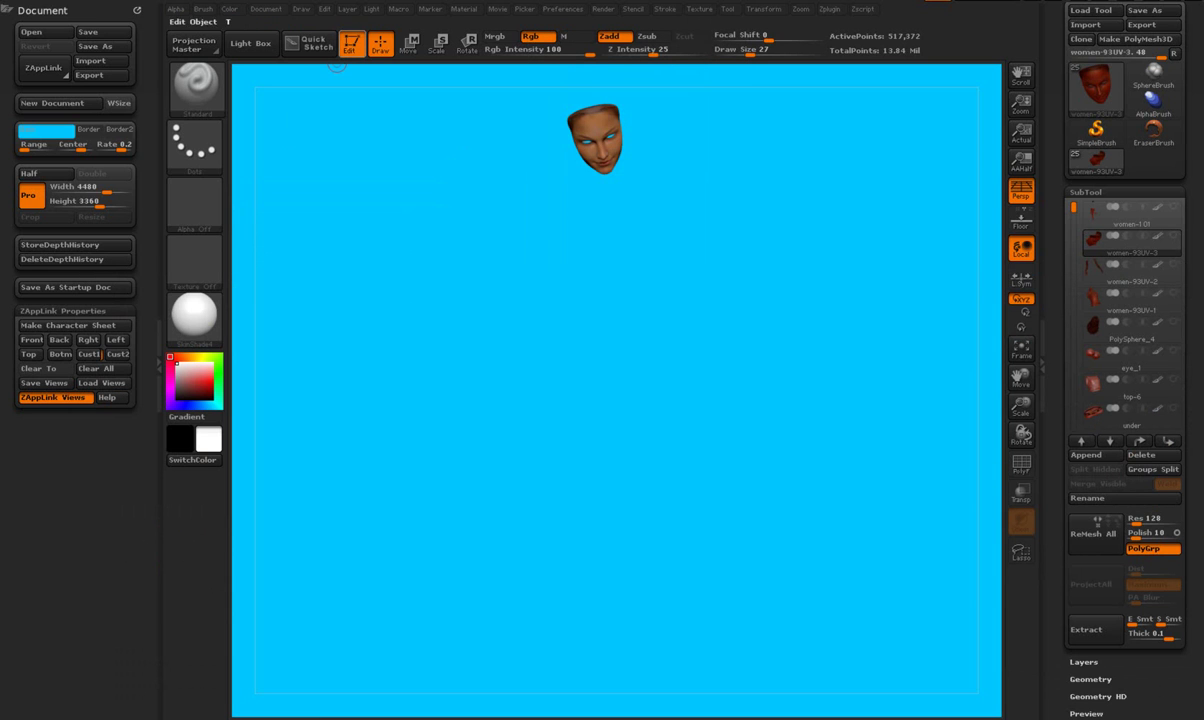
{"action": "left_click", "coordinate": [463, 9]}
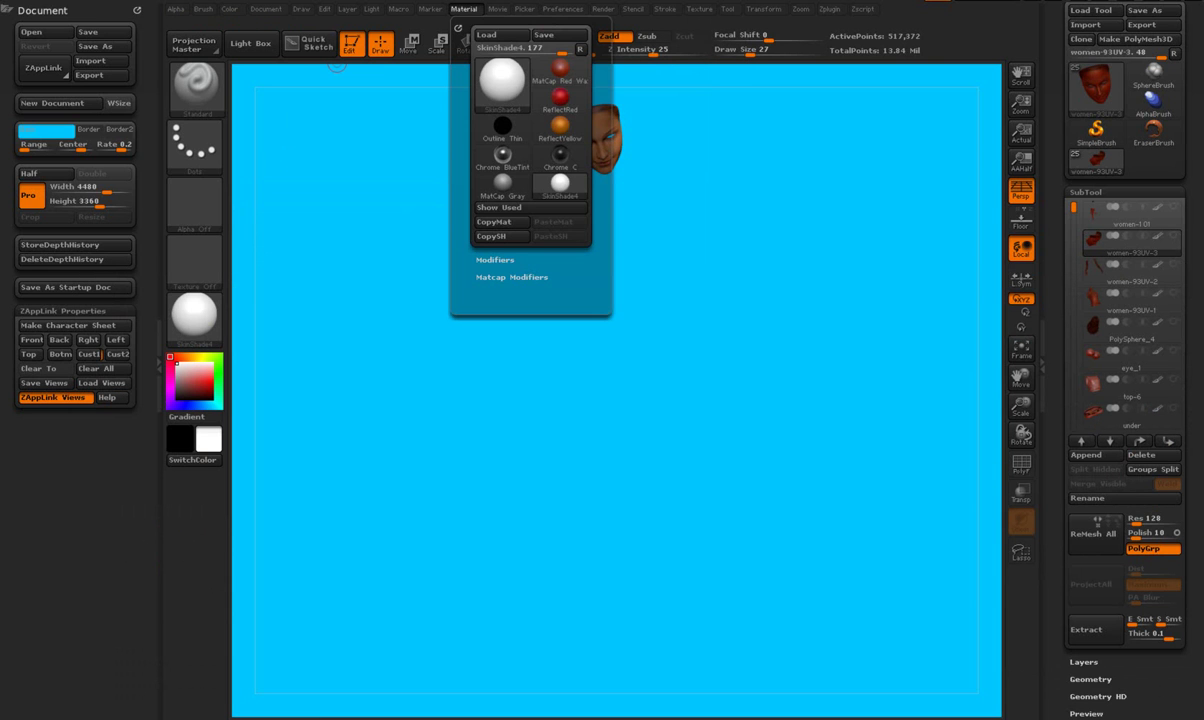
{"action": "left_click", "coordinate": [463, 9]}
{"action": "left_click", "coordinate": [458, 27]}
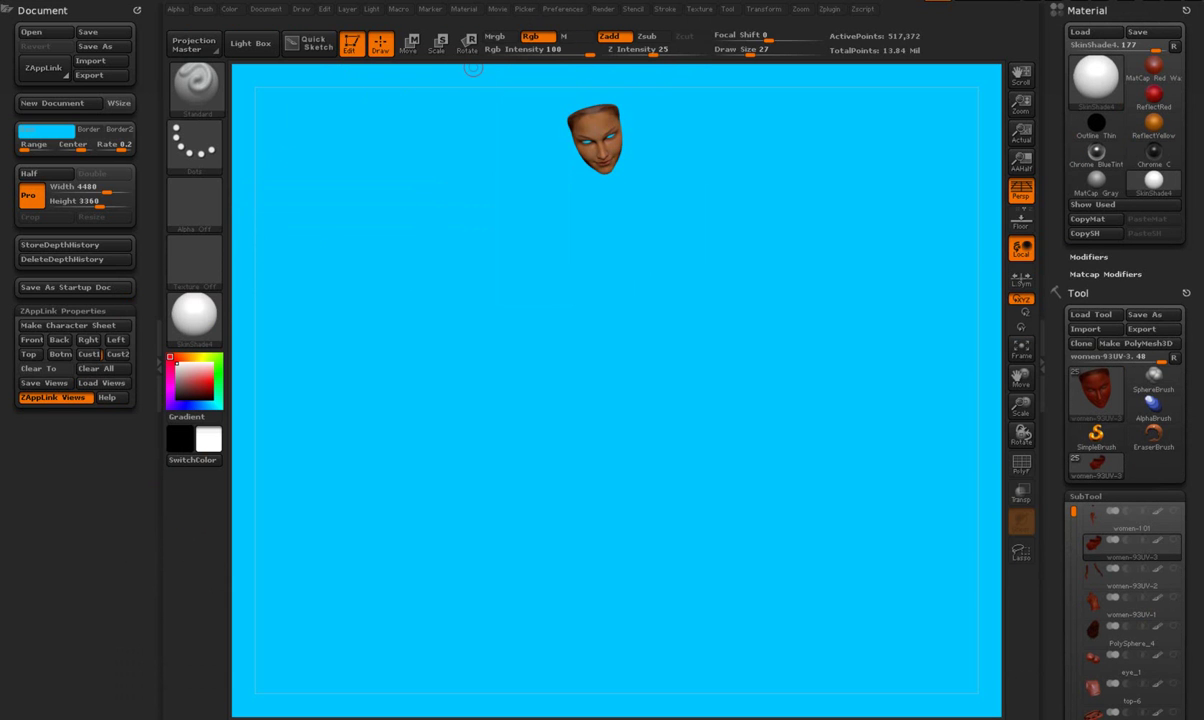
{"action": "left_click", "coordinate": [463, 9]}
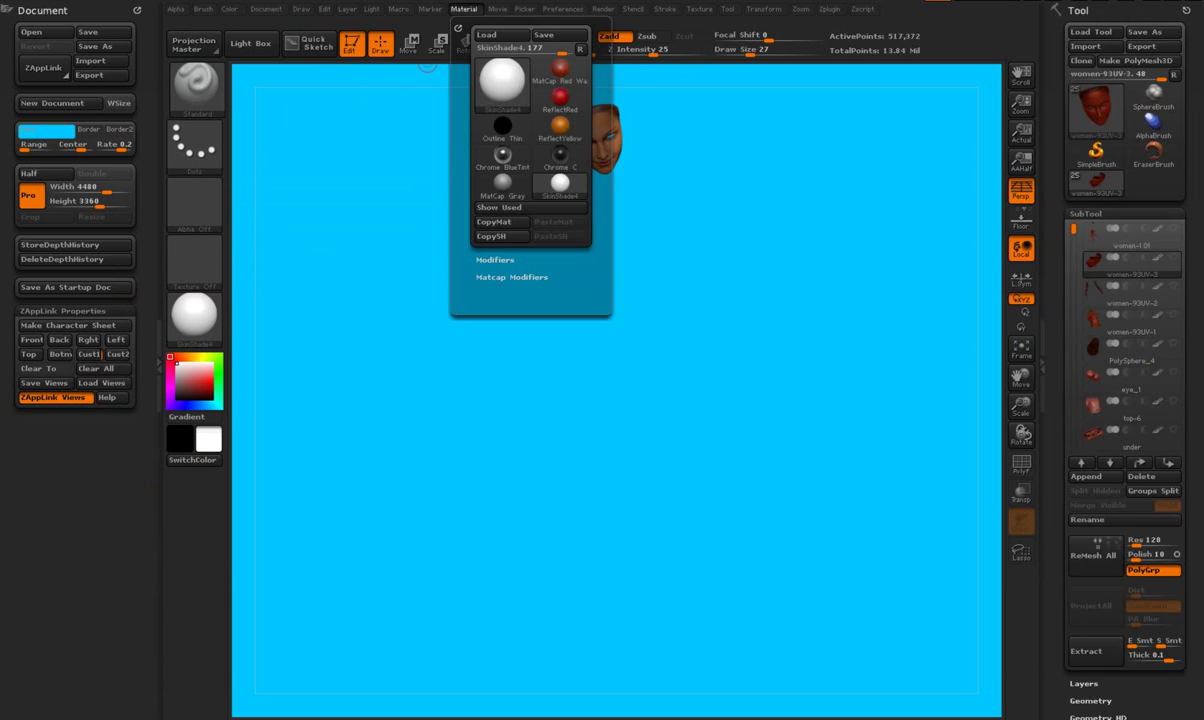
{"action": "left_click_drag", "start_coordinate": [458, 27], "coordinate": [110, 426]}
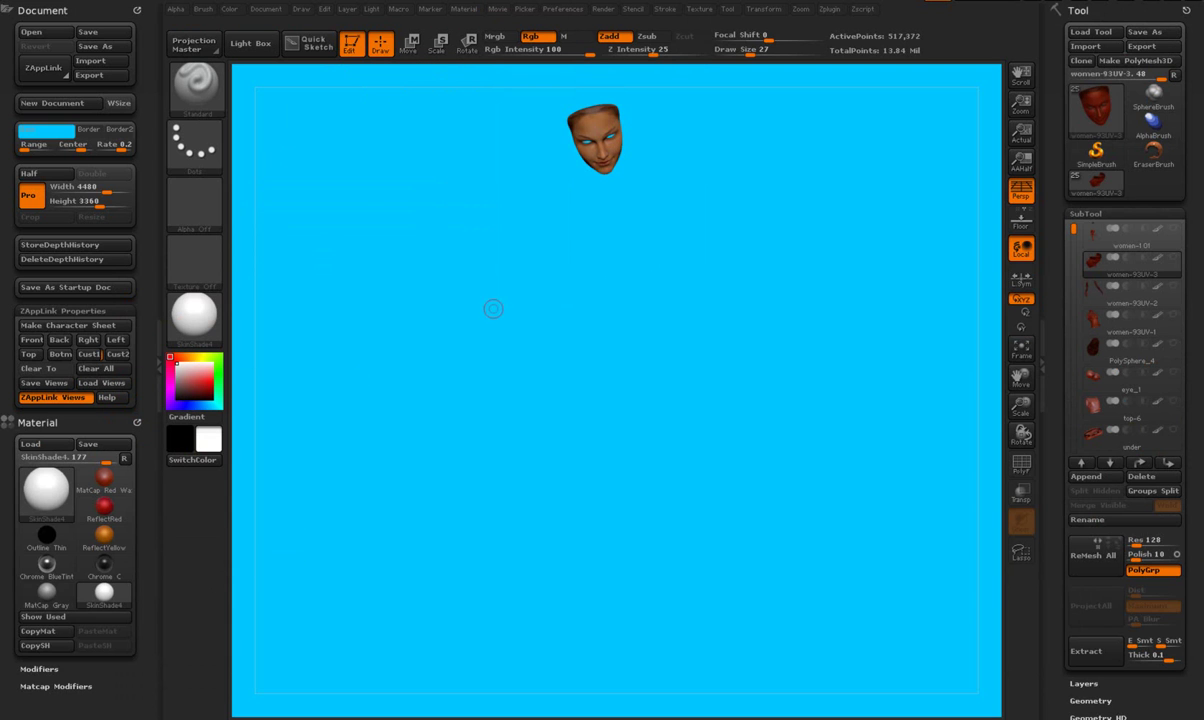